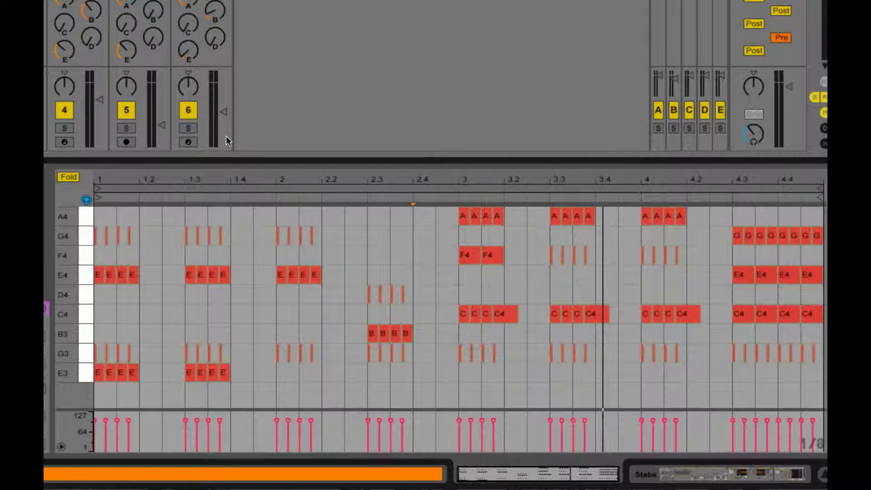
Step: Audition the Stabs clip, replaying the stabs around beat 2.3 up to beat 3
{"action": "left_click", "coordinate": [423, 189]}
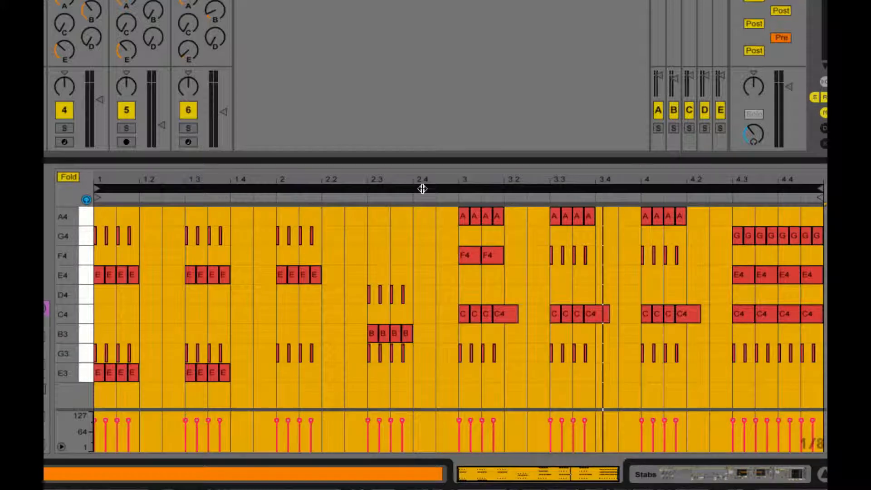
{"action": "key", "text": "space"}
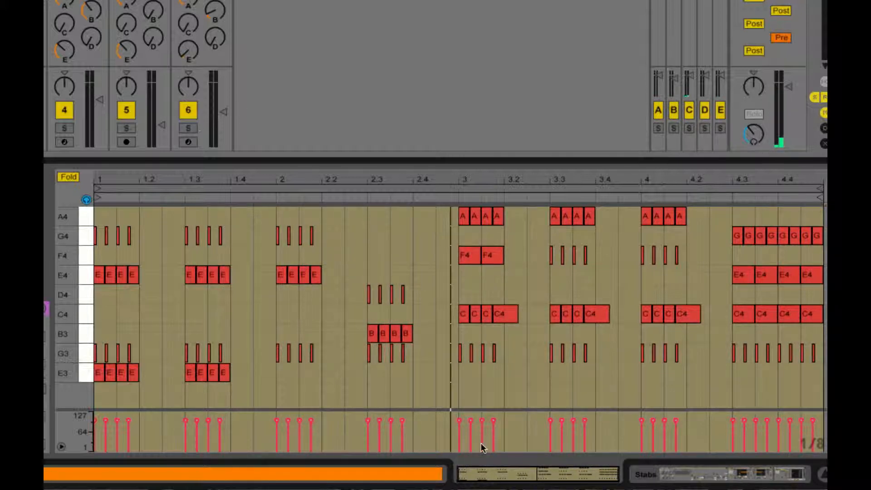
{"action": "left_click", "coordinate": [450, 304]}
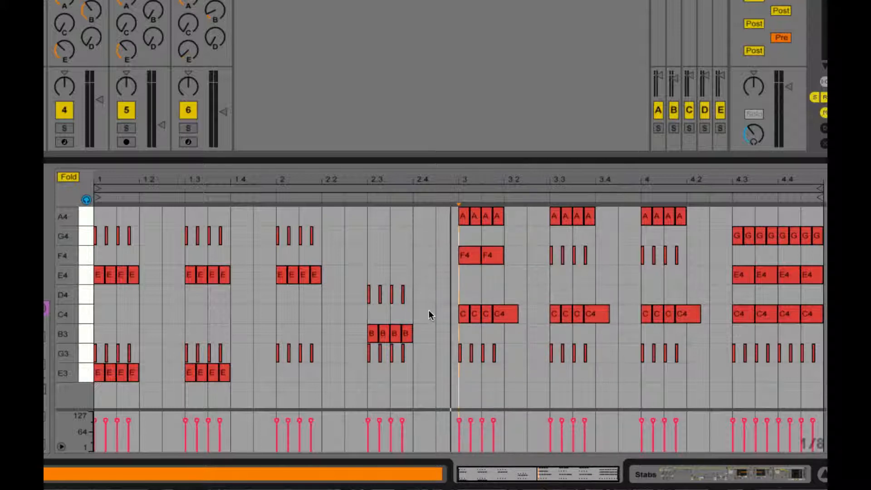
{"action": "left_click", "coordinate": [362, 199]}
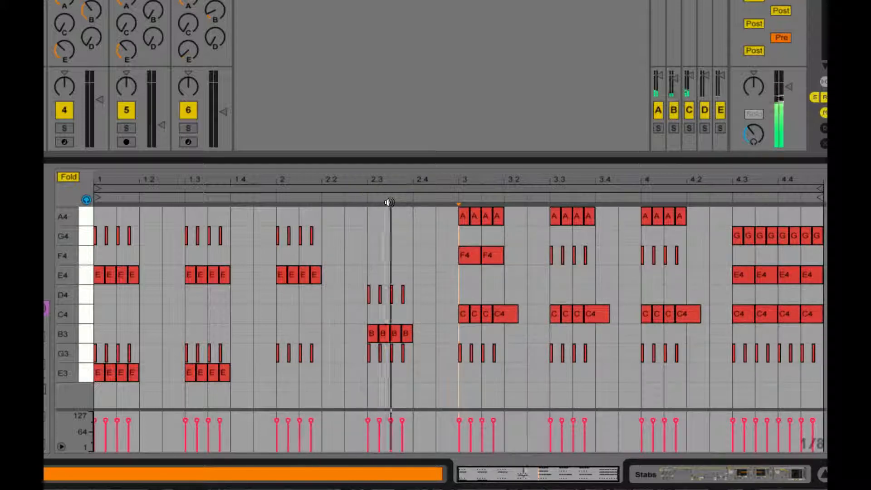
{"action": "key", "text": "space"}
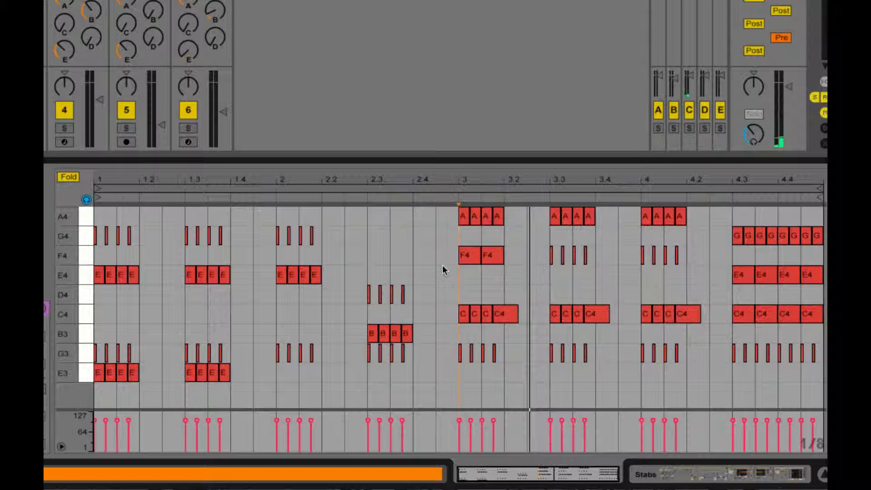
Step: Set the clip grid to 1/4 and add a quarter-note A4 in the gap at 2.4
{"action": "left_click", "coordinate": [413, 277]}
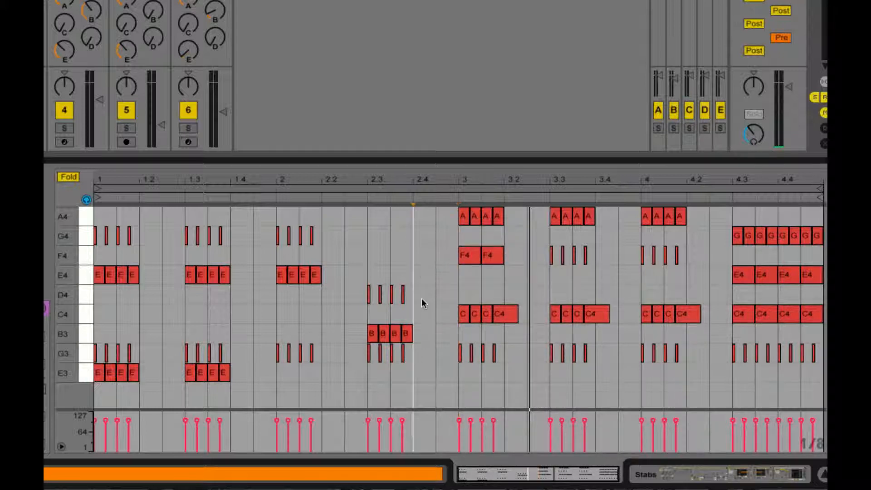
{"action": "right_click", "coordinate": [442, 259]}
{"action": "left_click", "coordinate": [504, 435]}
{"action": "right_click", "coordinate": [445, 306]}
{"action": "left_click", "coordinate": [464, 480]}
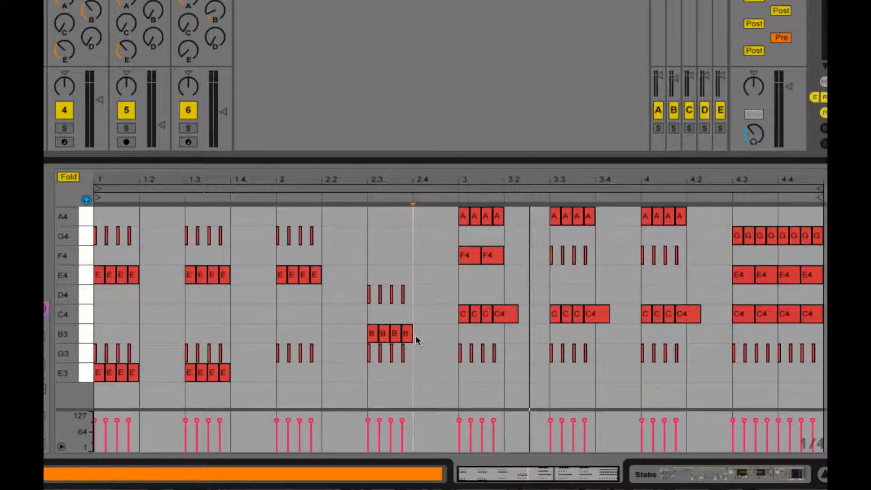
{"action": "double_click", "coordinate": [426, 219]}
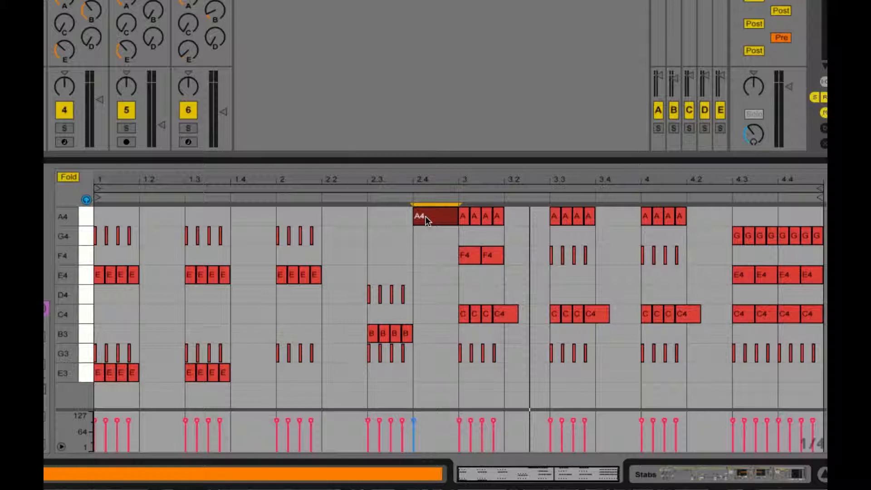
Step: Duplicate the A4 note at 2.4 one octave down to A3 and two octaves down to A2
{"action": "key", "text": "super+c"}
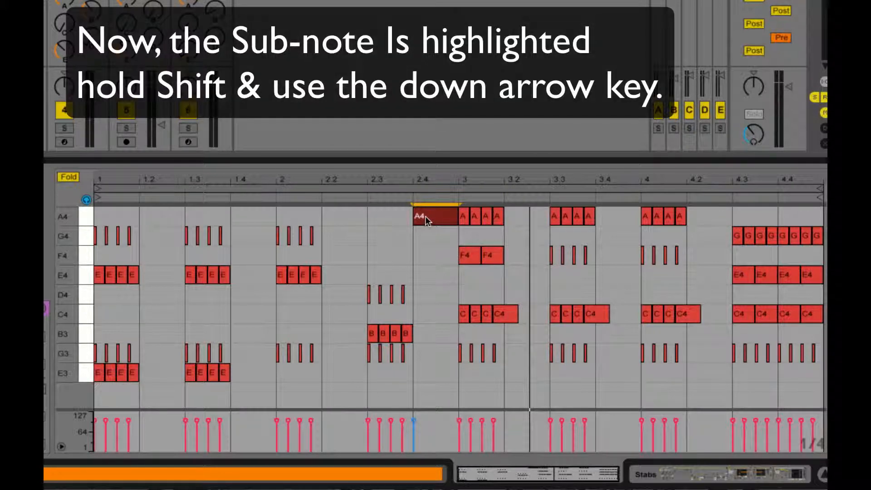
{"action": "key", "text": "shift+Down"}
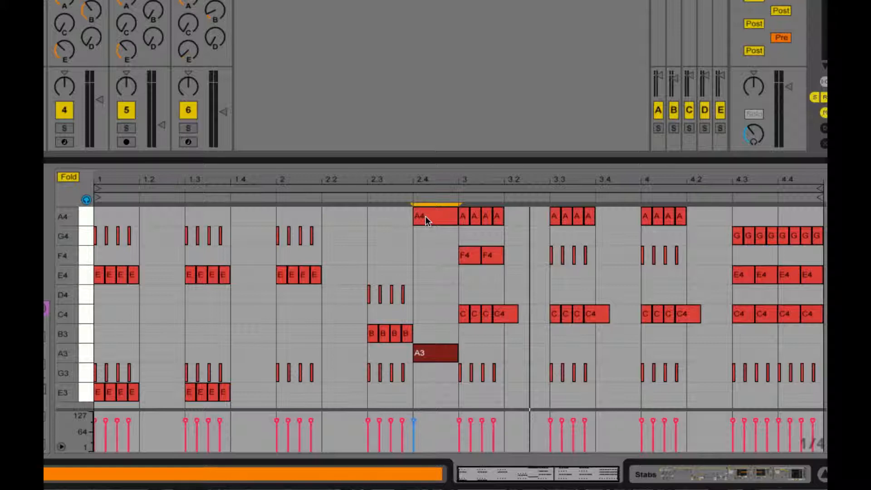
{"action": "left_click_drag", "start_coordinate": [425, 216], "coordinate": [426, 218]}
{"action": "key", "text": "shift+Down"}
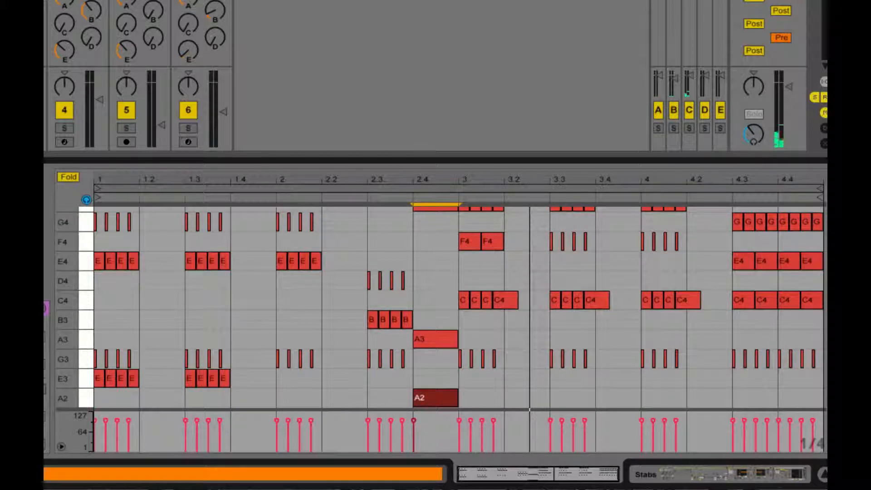
Step: Show the Stabs clip's MIDI Pitch Bend envelope without the note editor and play the clip back
{"action": "left_click", "coordinate": [407, 188]}
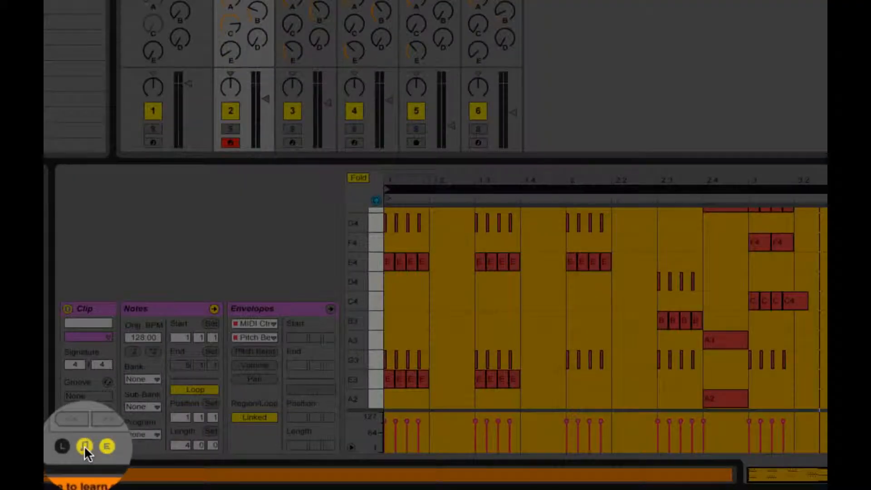
{"action": "left_click", "coordinate": [84, 445]}
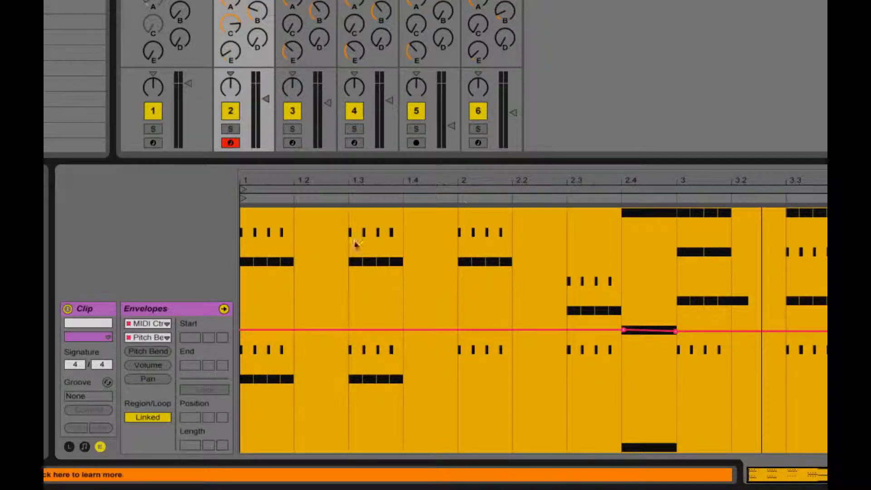
{"action": "left_click", "coordinate": [486, 188]}
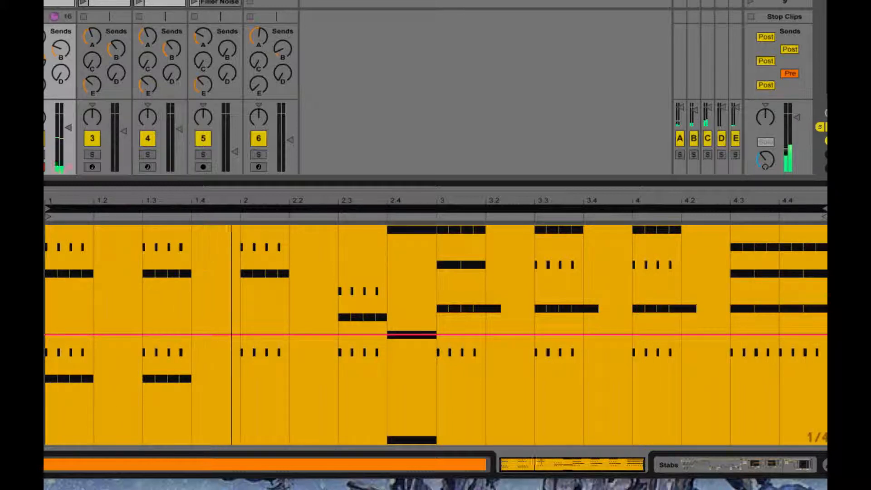
{"action": "key", "text": "space"}
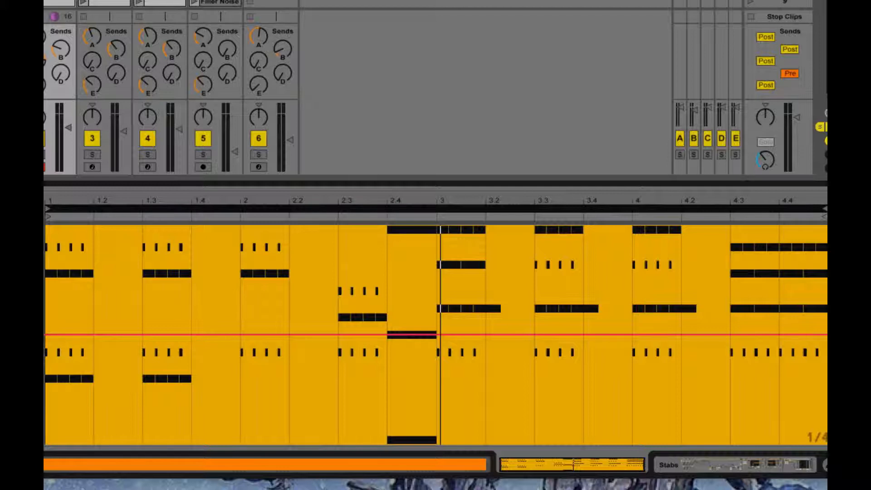
Step: Draw a Pitch Bend ramp rising from centre at 2.4 to 8191 at beat 3, and play it back
{"action": "left_click_drag", "start_coordinate": [429, 233], "coordinate": [430, 207]}
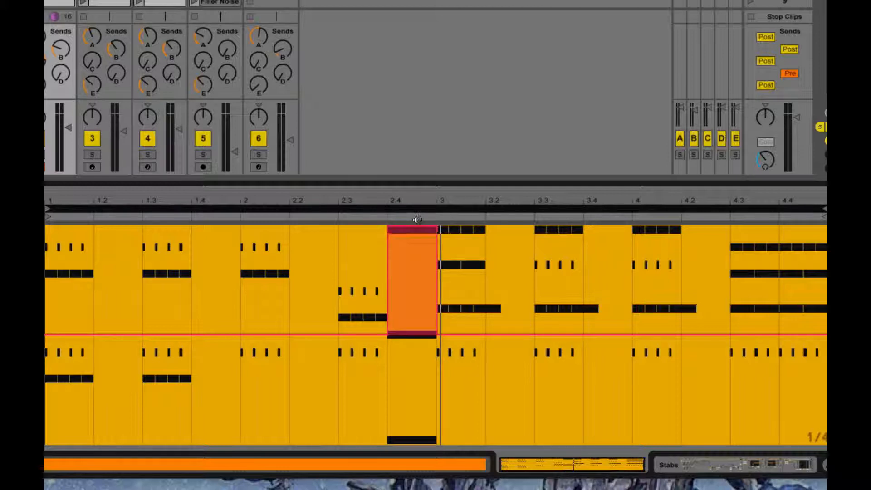
{"action": "key", "text": "b"}
{"action": "left_click", "coordinate": [387, 226]}
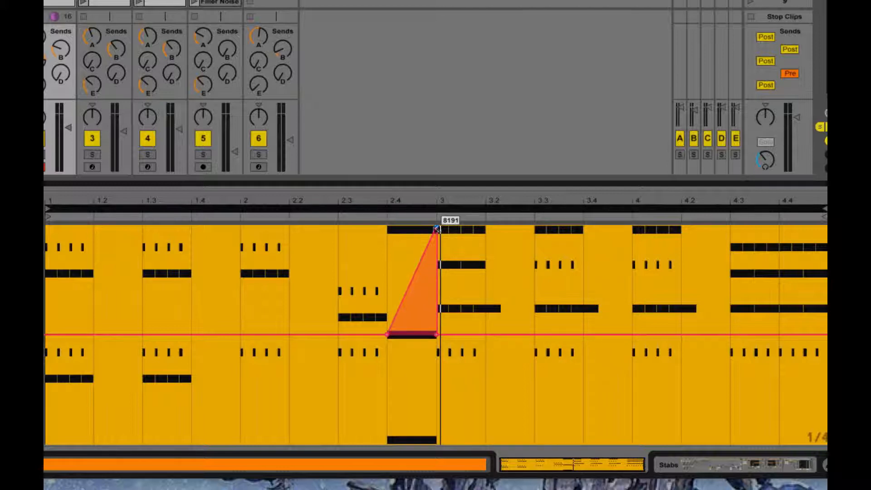
{"action": "key", "text": "b"}
{"action": "key", "text": "b"}
{"action": "key", "text": "space"}
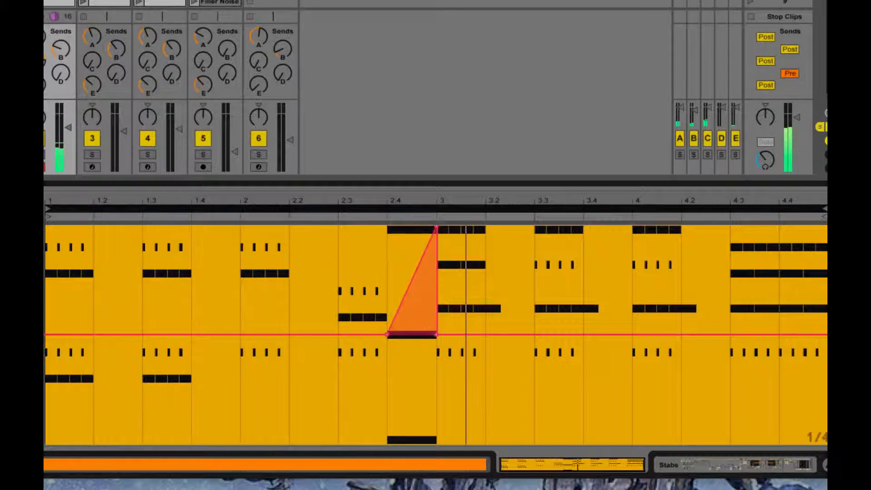
Step: Try bending the ramp's end point at beat 3 down to -8192, audition it, and raise the point back to the maximum
{"action": "left_click", "coordinate": [435, 226]}
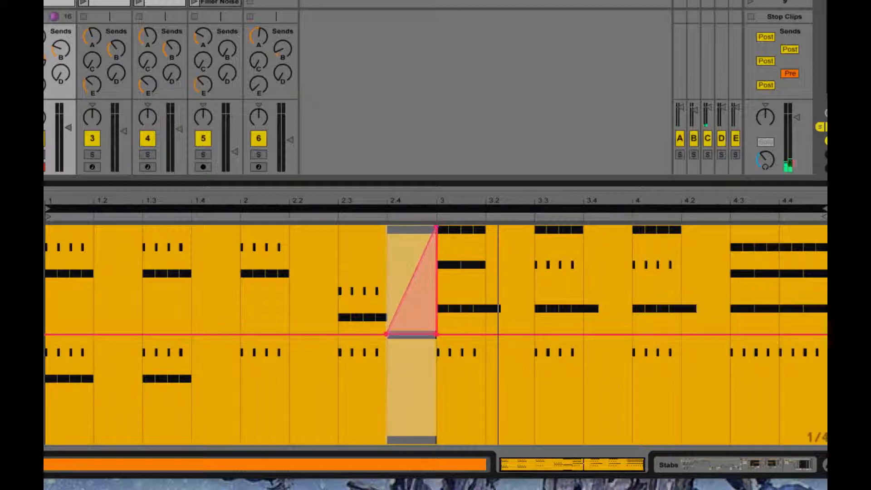
{"action": "left_click_drag", "start_coordinate": [436, 228], "coordinate": [436, 443]}
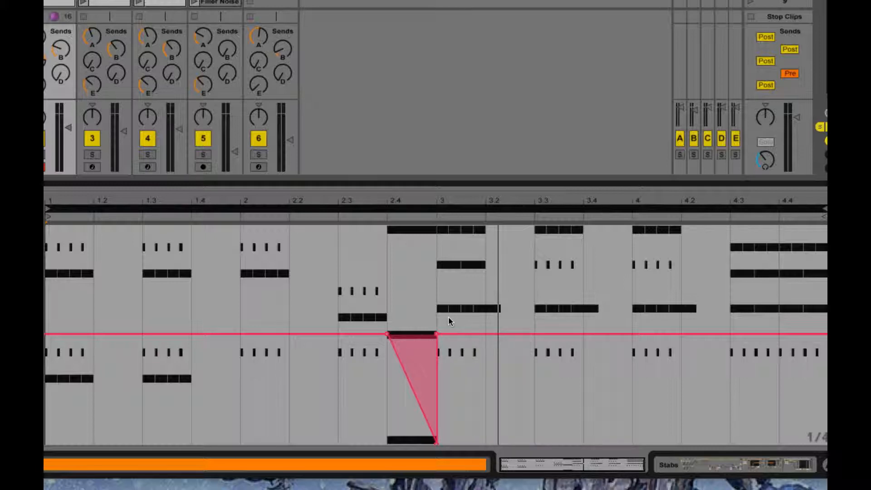
{"action": "key", "text": "space"}
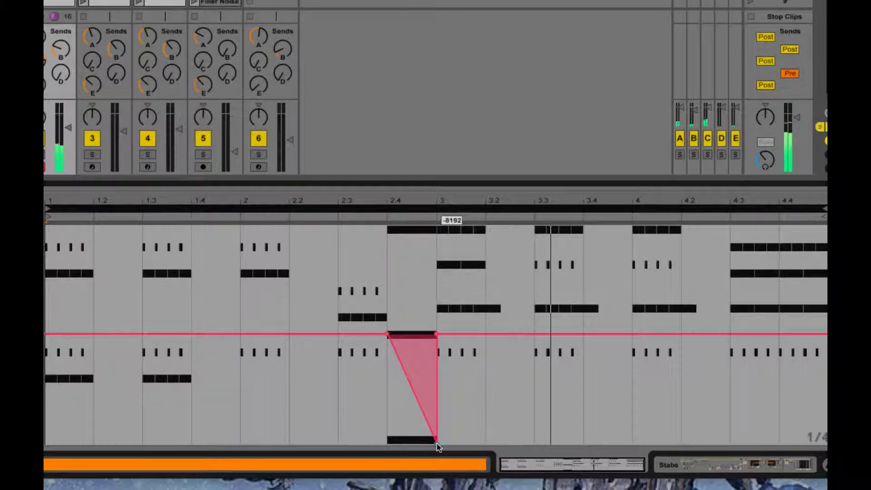
{"action": "left_click_drag", "start_coordinate": [436, 422], "coordinate": [437, 228]}
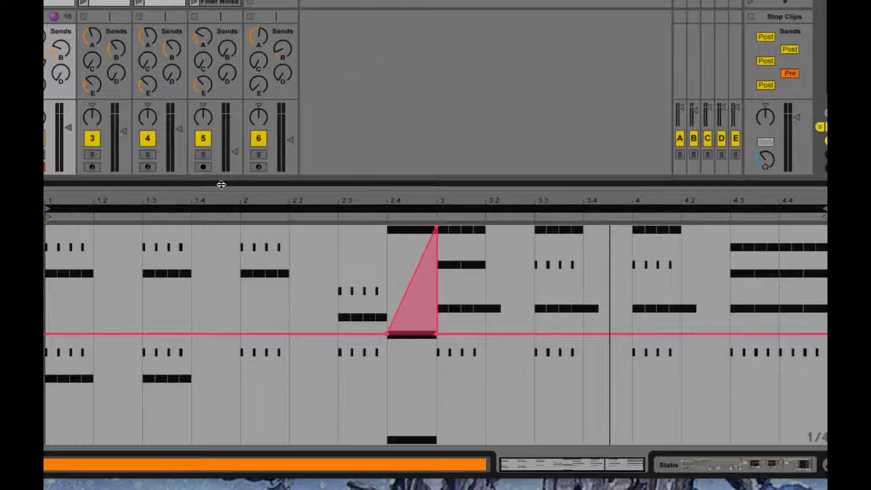
Step: Reduce the clip view's height, display the Drumz Key A device chain and move to its earlier devices
{"action": "left_click_drag", "start_coordinate": [221, 184], "coordinate": [222, 304]}
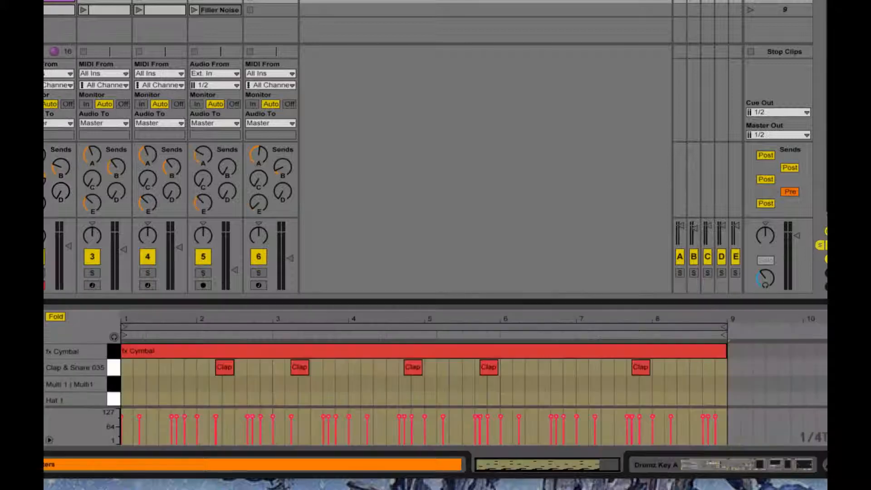
{"action": "key", "text": "shift+Tab"}
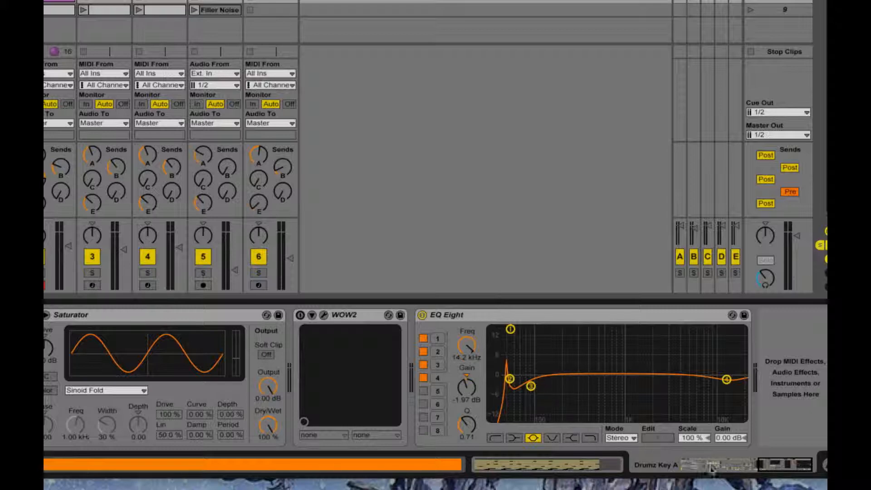
{"action": "left_click_drag", "start_coordinate": [776, 464], "coordinate": [581, 461]}
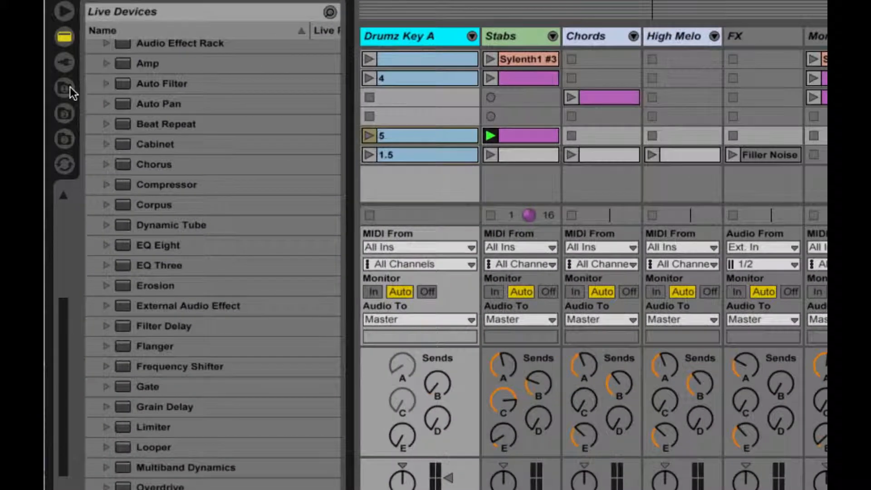
Step: Switch to the second file browser and go up through the parent folders to the user's home folder
{"action": "left_click", "coordinate": [68, 87]}
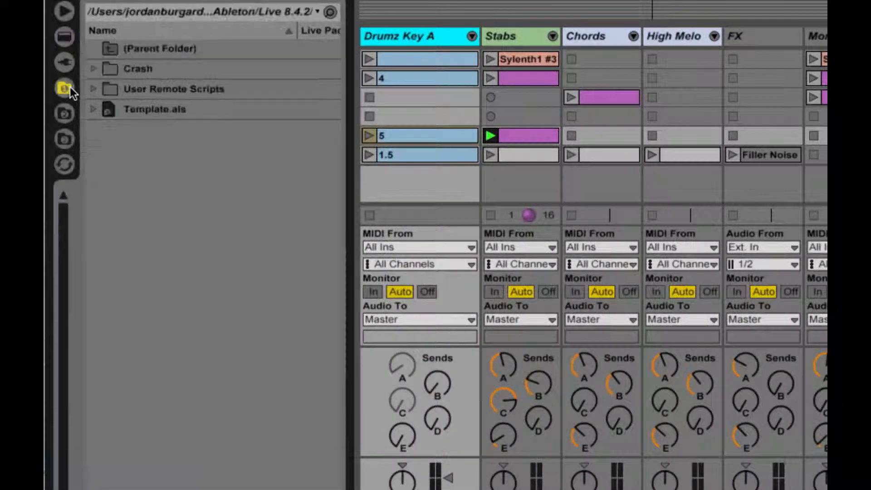
{"action": "left_click", "coordinate": [64, 113]}
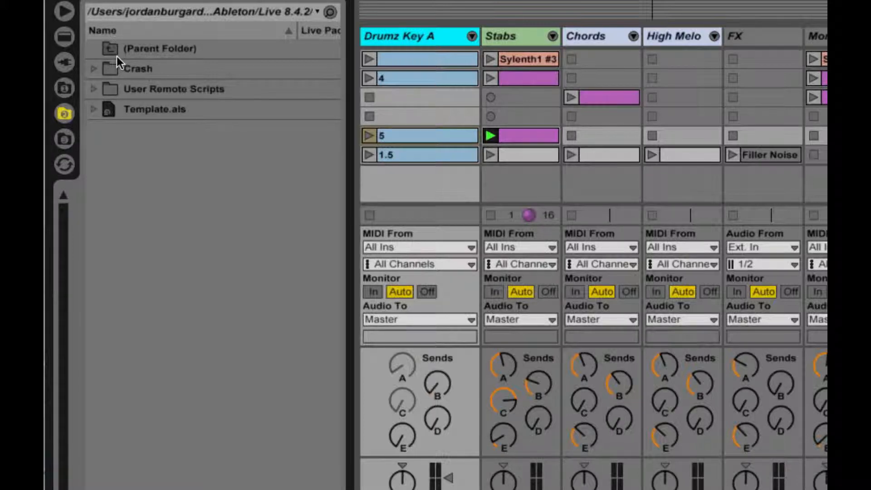
{"action": "double_click", "coordinate": [143, 45]}
{"action": "double_click", "coordinate": [143, 46]}
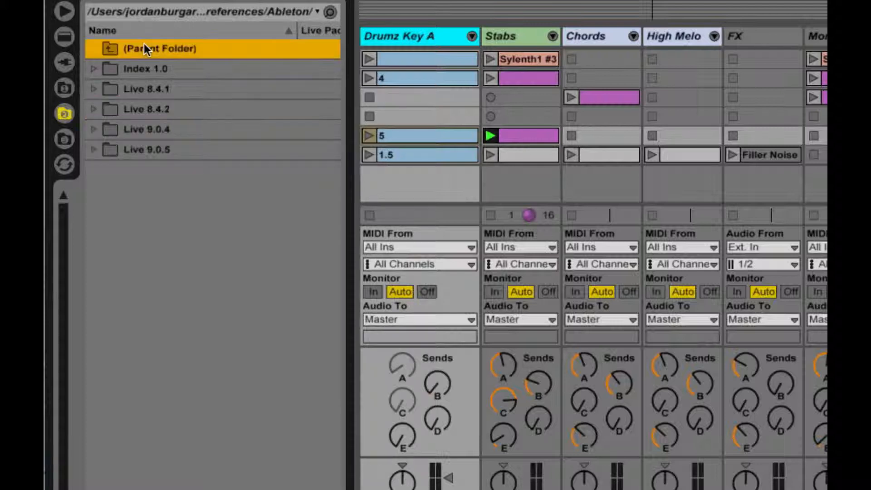
{"action": "double_click", "coordinate": [143, 45]}
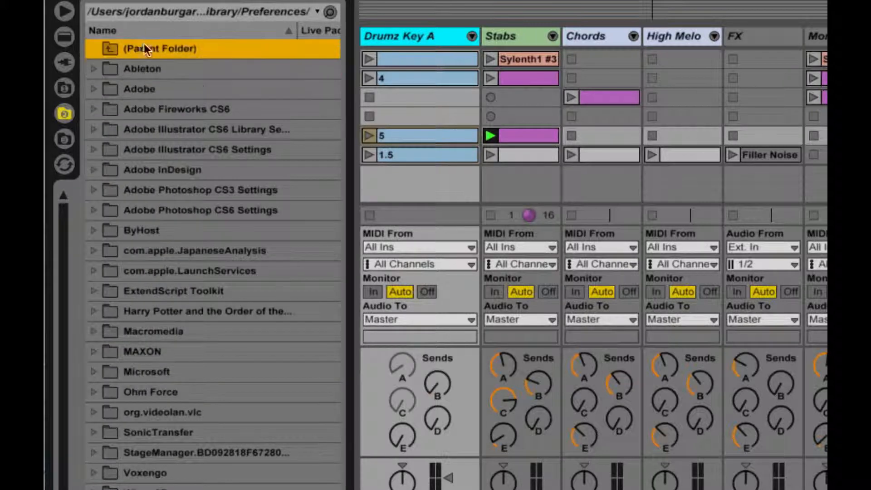
{"action": "double_click", "coordinate": [144, 45]}
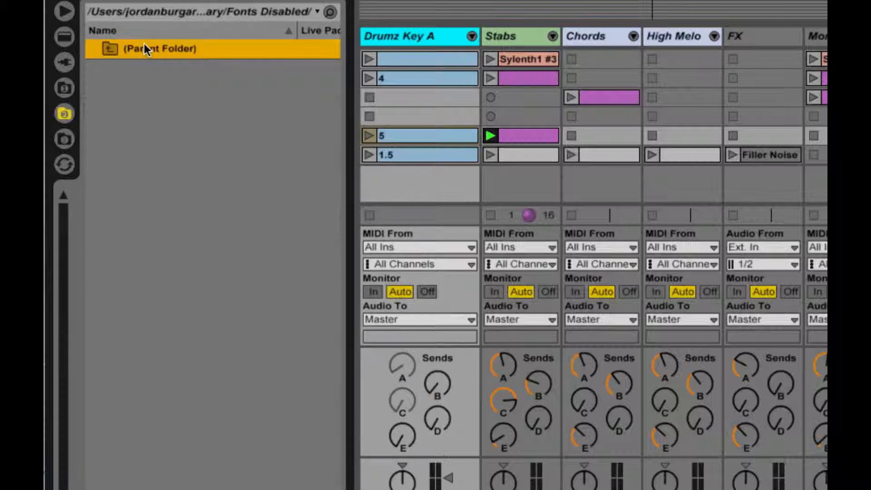
{"action": "double_click", "coordinate": [143, 46]}
{"action": "double_click", "coordinate": [156, 51]}
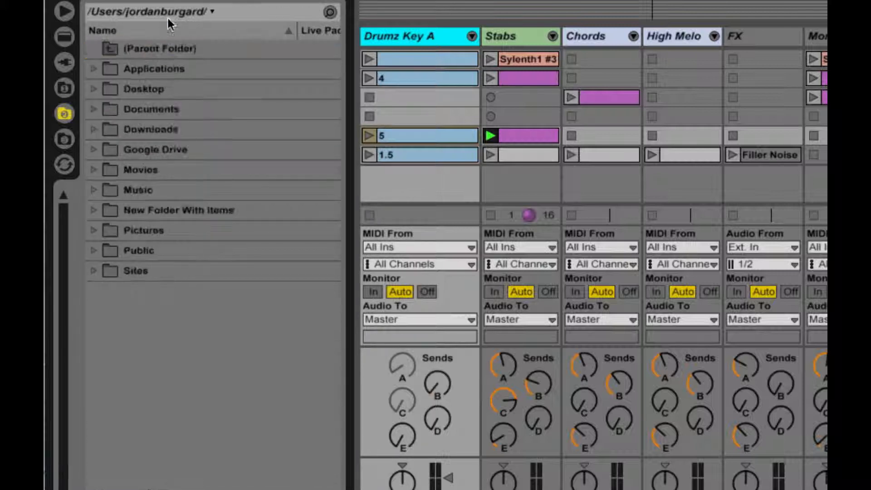
Step: List all volumes, open the All Samples & Loops 2.0 Royalty Free folder in PROJECTS, and expand Samples 2.0
{"action": "left_click", "coordinate": [178, 10]}
{"action": "left_click", "coordinate": [159, 95]}
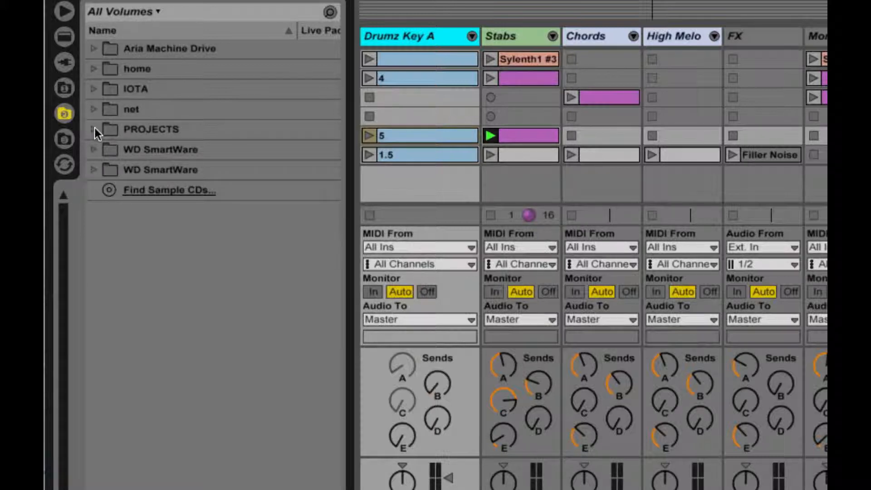
{"action": "left_click", "coordinate": [95, 129]}
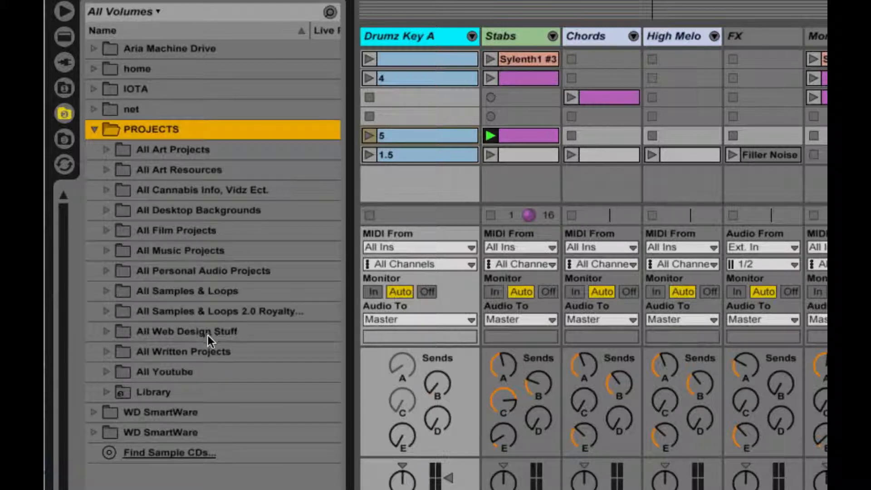
{"action": "left_click", "coordinate": [222, 312]}
{"action": "double_click", "coordinate": [222, 310]}
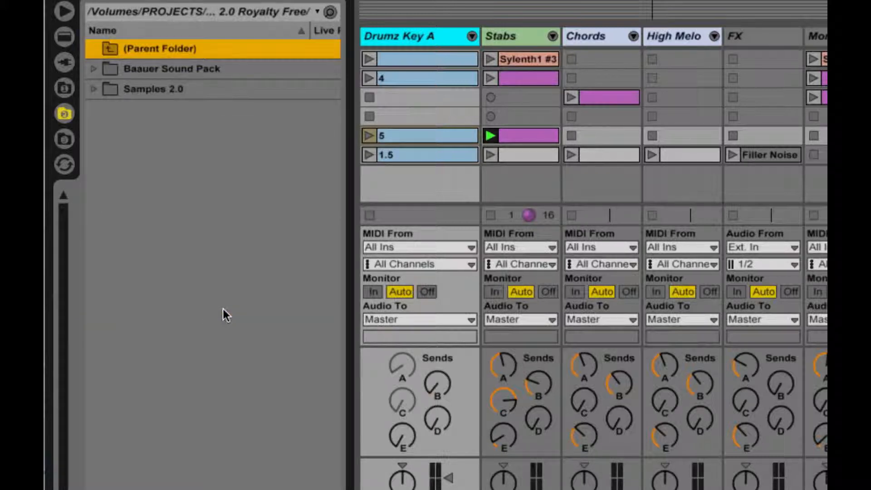
{"action": "left_click", "coordinate": [93, 89]}
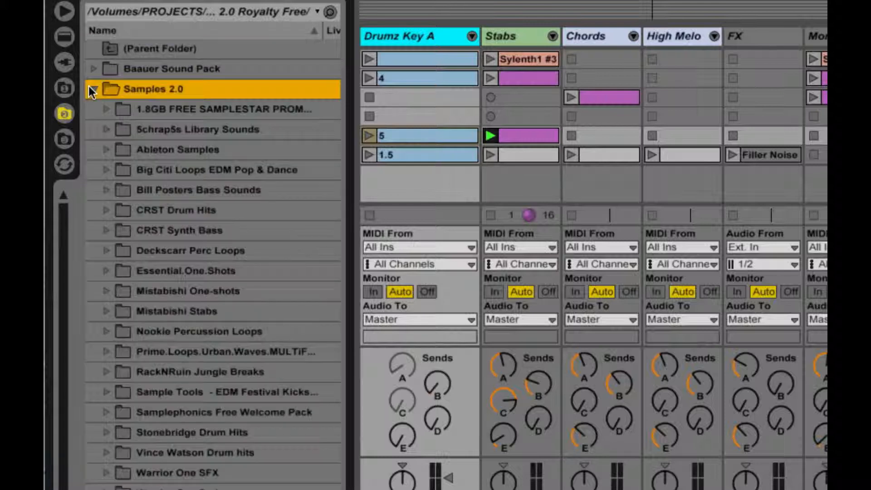
Step: Widen the file browser and expand the 1.8GB FREE SAMPLESTAR PROMO PACK folder, briefly checking its DEEP MELODIC TECH PROMO PACK subfolder
{"action": "left_click", "coordinate": [164, 108]}
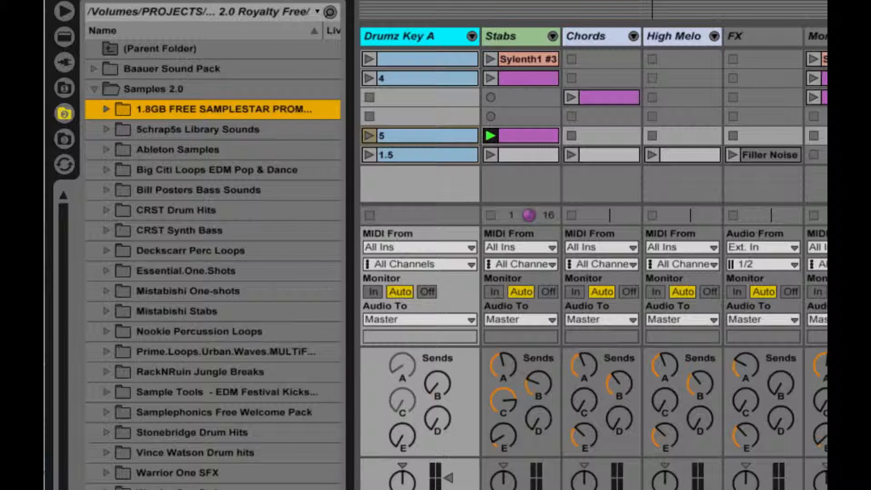
{"action": "left_click_drag", "start_coordinate": [350, 104], "coordinate": [524, 104]}
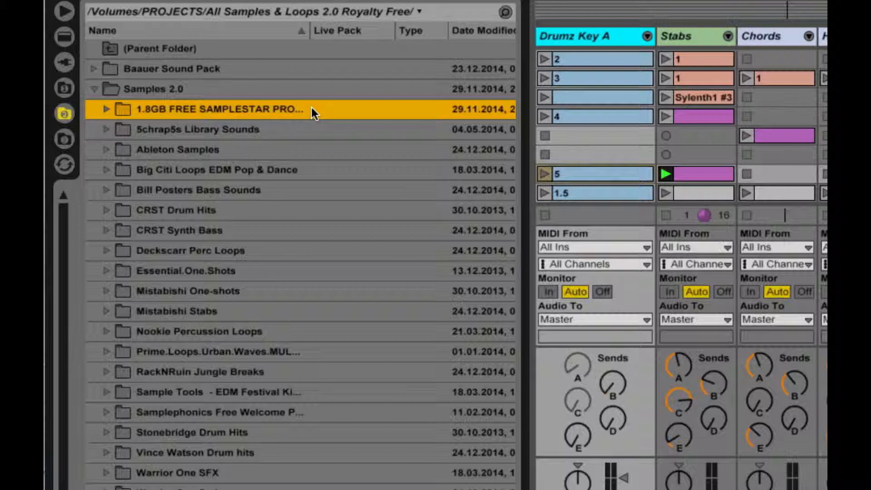
{"action": "left_click", "coordinate": [104, 109]}
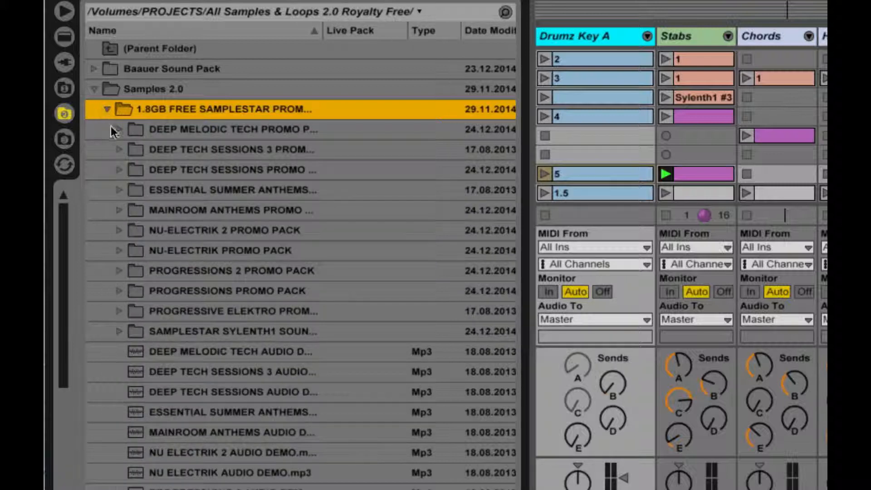
{"action": "left_click", "coordinate": [119, 129]}
{"action": "left_click", "coordinate": [119, 130]}
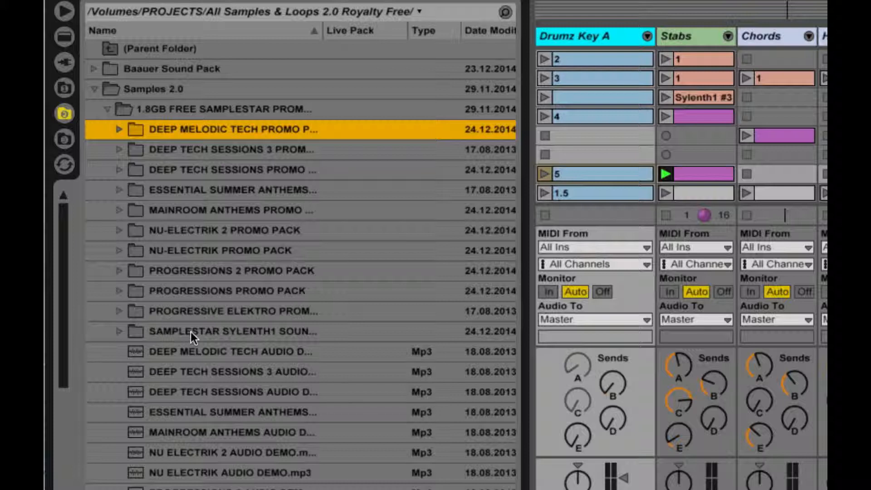
Step: Expand the PROGRESSIVE ELEKTRO PROMO PACK folder down to the BASS DRUMS folder inside DRUM HITS
{"action": "left_click", "coordinate": [120, 311]}
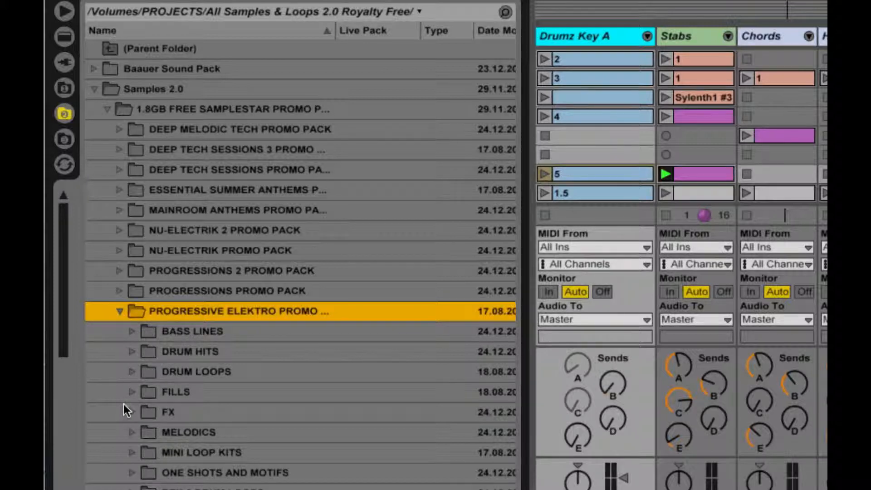
{"action": "left_click", "coordinate": [131, 352]}
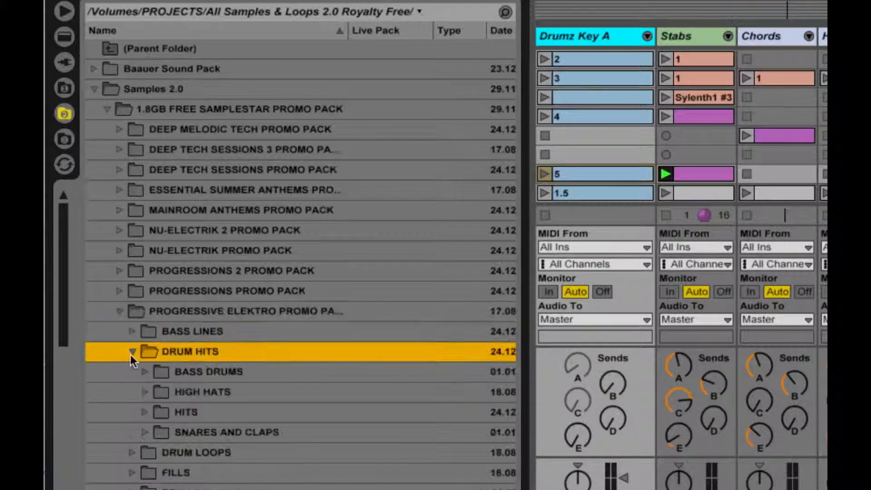
{"action": "left_click", "coordinate": [145, 370]}
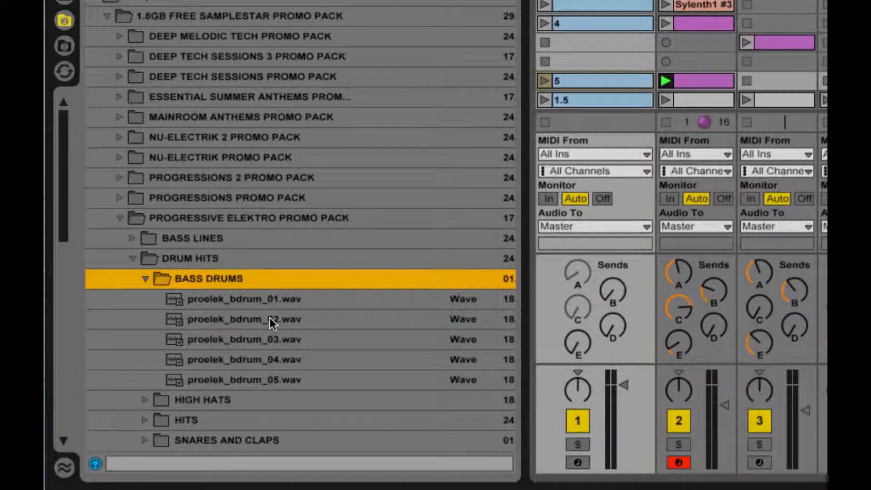
Step: Preview the bass drum samples proelek_bdrum_01 to proelek_bdrum_05 and collapse the BASS DRUMS folder
{"action": "left_click", "coordinate": [270, 318]}
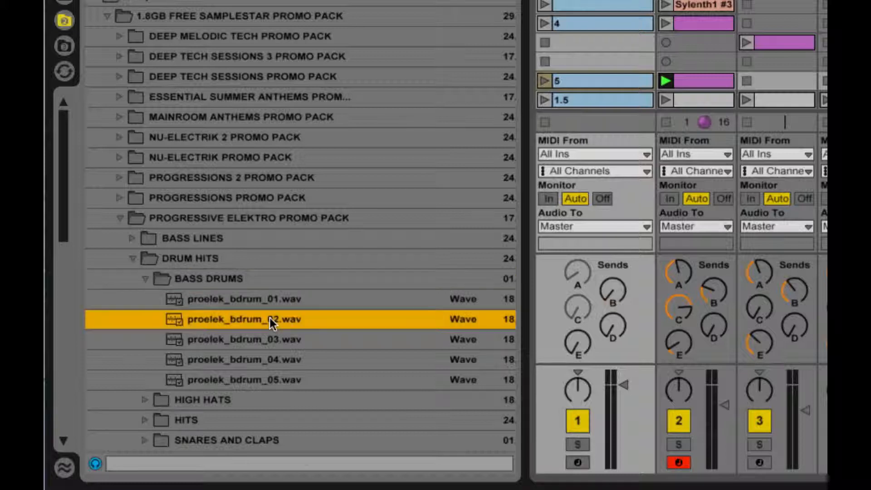
{"action": "left_click", "coordinate": [268, 338]}
{"action": "left_click", "coordinate": [266, 360]}
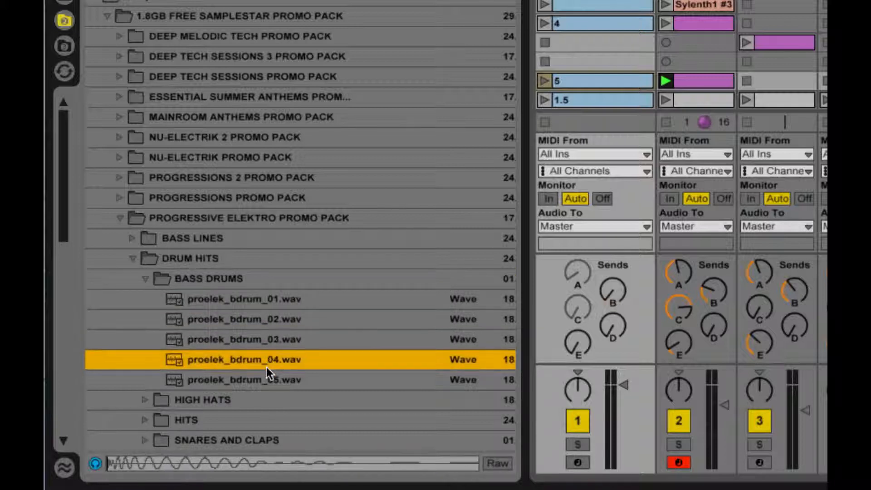
{"action": "left_click", "coordinate": [265, 378]}
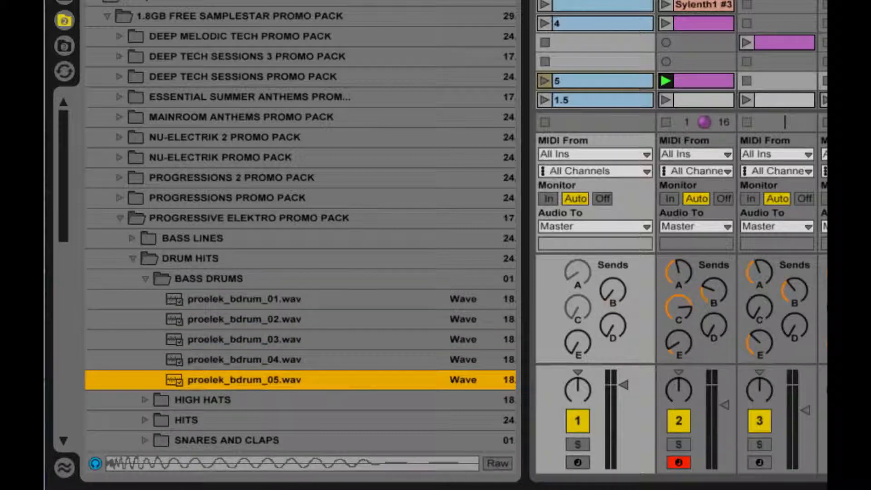
{"action": "left_click", "coordinate": [271, 357]}
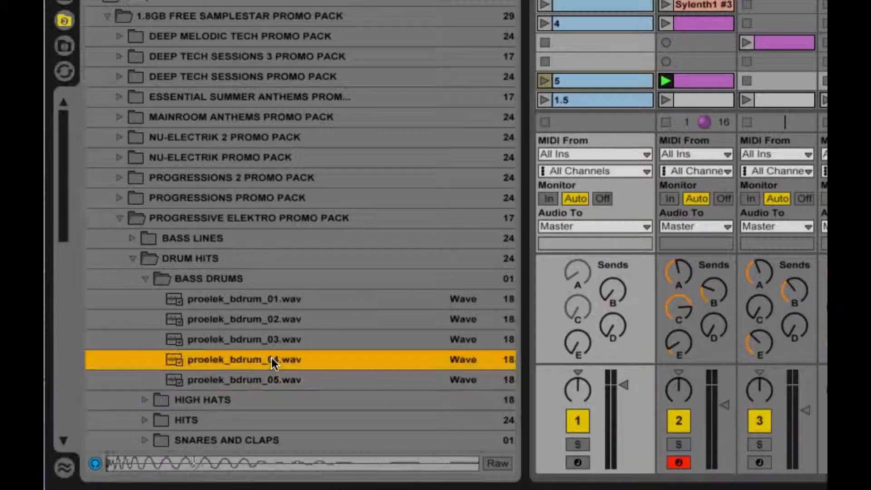
{"action": "left_click", "coordinate": [271, 340]}
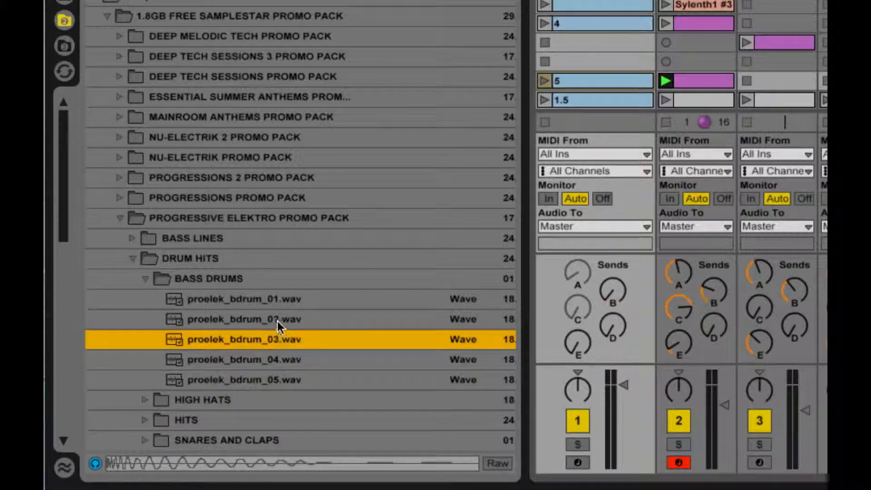
{"action": "left_click", "coordinate": [277, 321]}
{"action": "key", "text": "Up"}
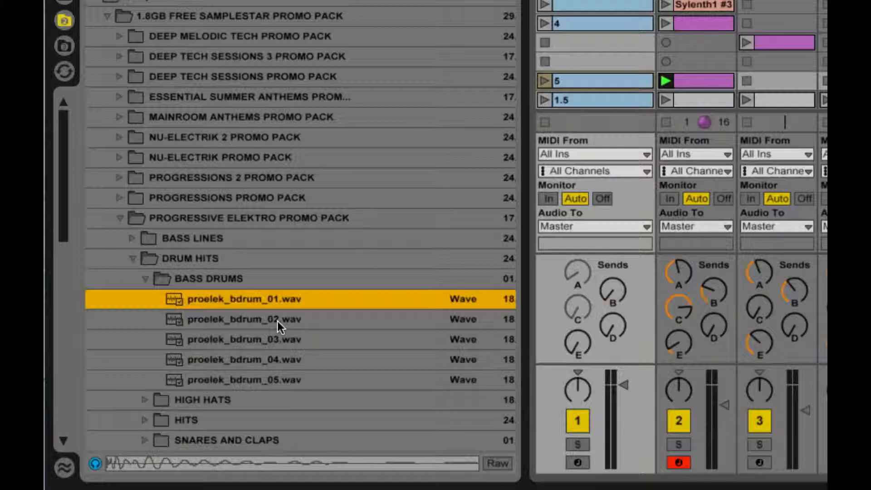
{"action": "key", "text": "Down"}
{"action": "key", "text": "Left"}
{"action": "key", "text": "Left"}
Step: Preview the samples in the HIGH HATS folder one after another, and collapse the DRUM HITS folder
{"action": "key", "text": "Down"}
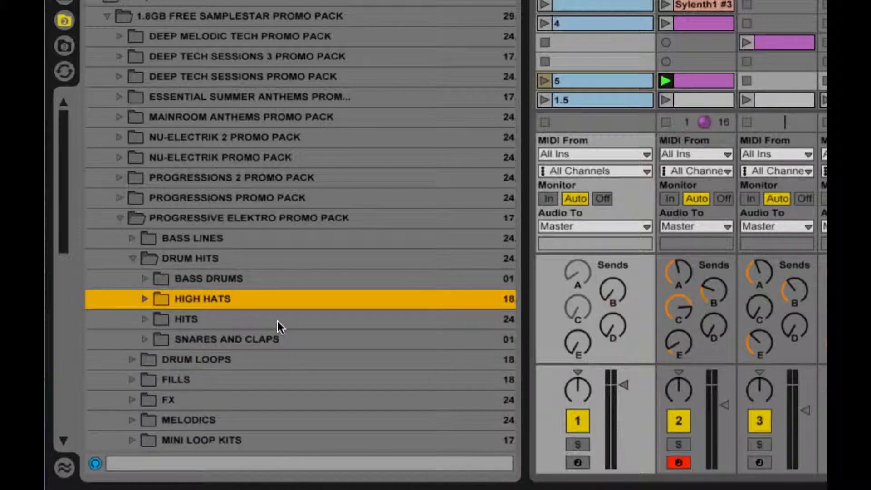
{"action": "key", "text": "Right"}
{"action": "key", "text": "Down"}
{"action": "key", "text": "Down"}
{"action": "key", "text": "Down"}
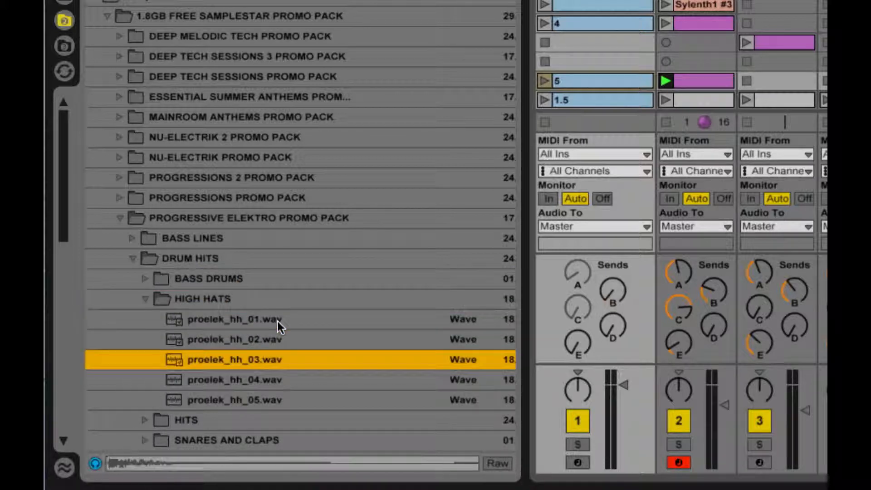
{"action": "key", "text": "Down"}
{"action": "key", "text": "Down"}
{"action": "key", "text": "Down"}
{"action": "key", "text": "Left"}
{"action": "key", "text": "Left"}
Step: Expand DRUM LOOPS, preview proelek_drum_127_01A.wav and proelek_drum_127_01B.wav, and collapse the folder again
{"action": "key", "text": "Down"}
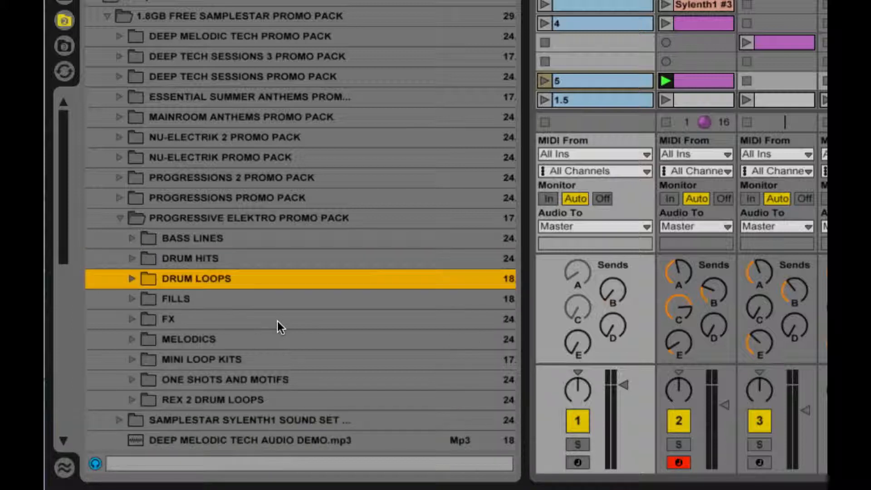
{"action": "key", "text": "Right"}
{"action": "key", "text": "Down"}
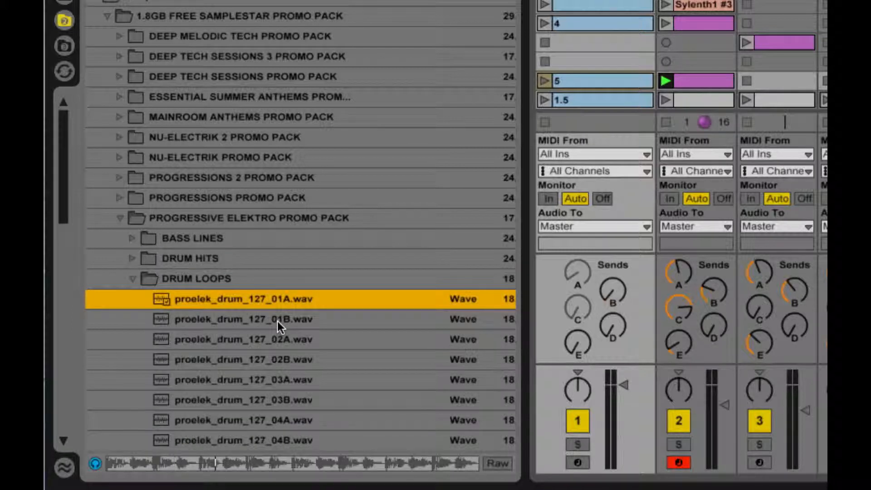
{"action": "key", "text": "Down"}
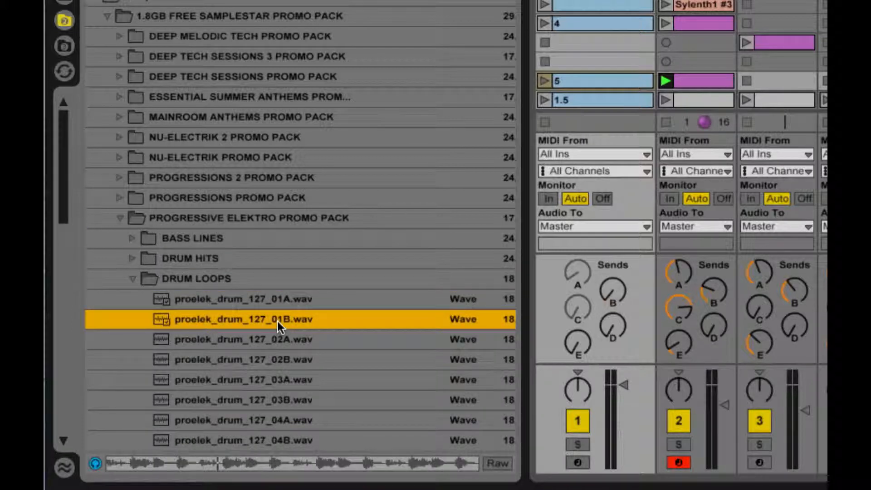
{"action": "key", "text": "Left"}
{"action": "key", "text": "Left"}
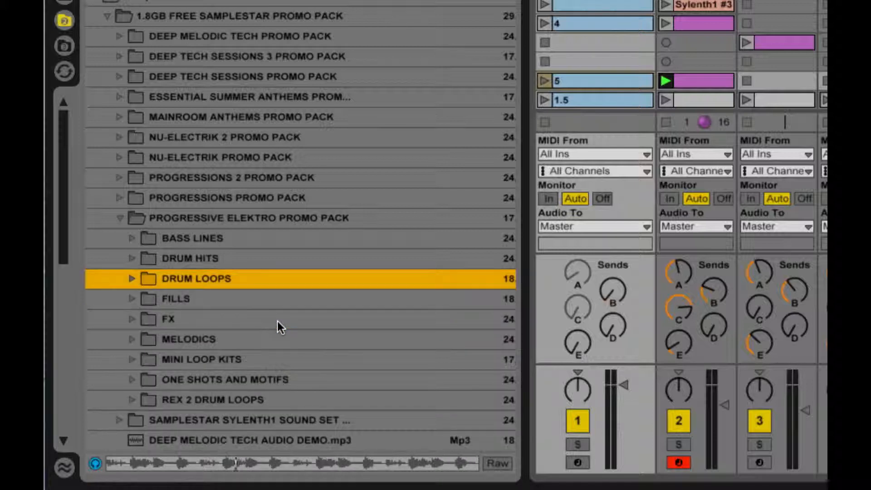
Step: Expand the MELODICS folder and preview the synth loops 03_c, 02_d# and 05_c
{"action": "left_click", "coordinate": [130, 338]}
{"action": "scroll", "coordinate": [288, 335], "scroll_direction": "down", "scroll_amount": 2}
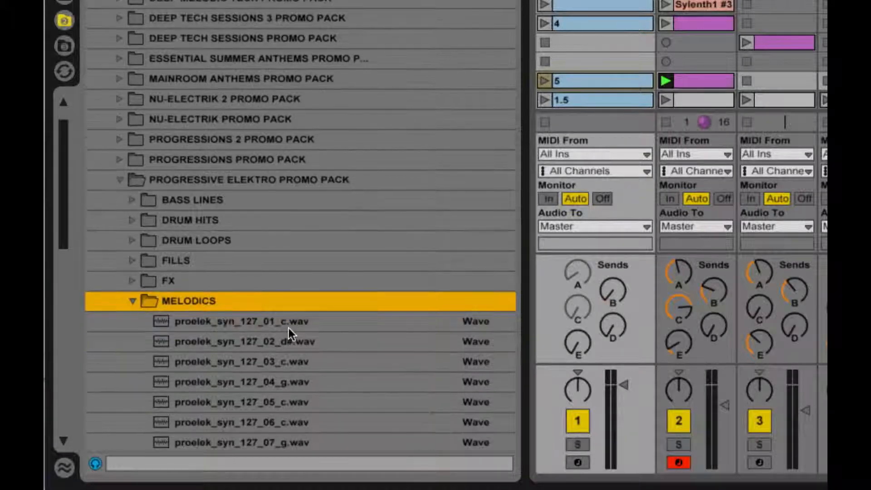
{"action": "left_click", "coordinate": [257, 361]}
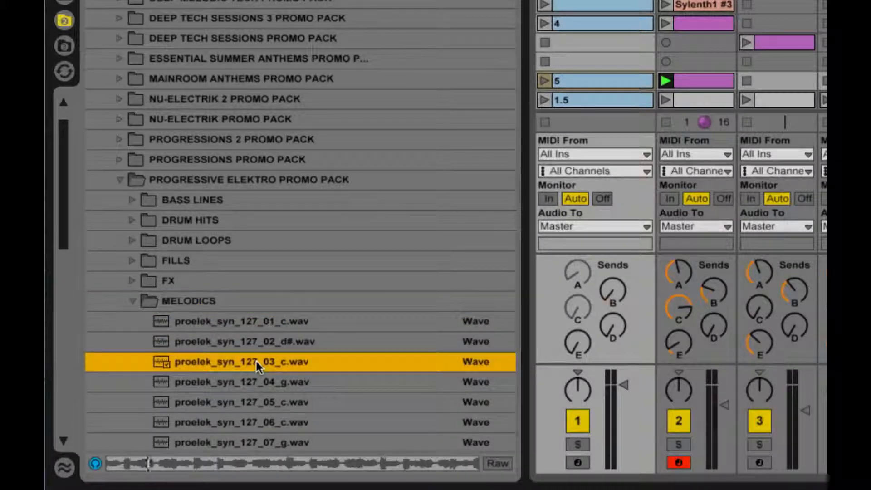
{"action": "key", "text": "Up"}
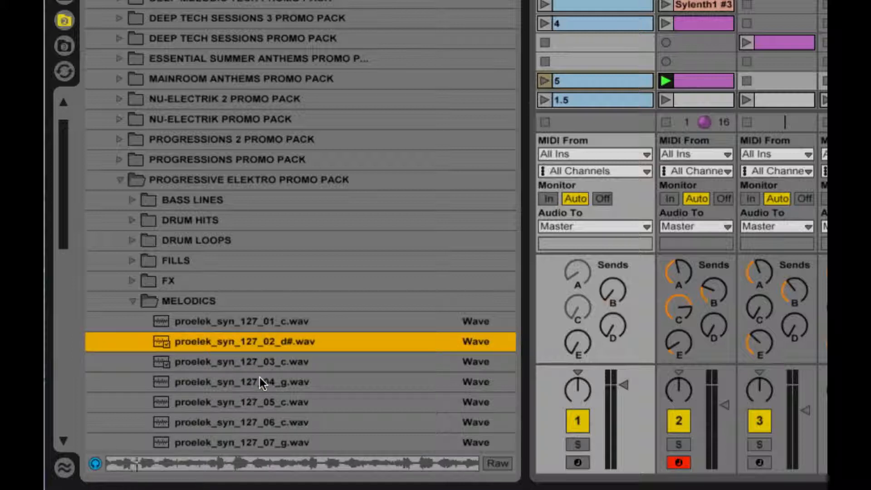
{"action": "left_click", "coordinate": [263, 401]}
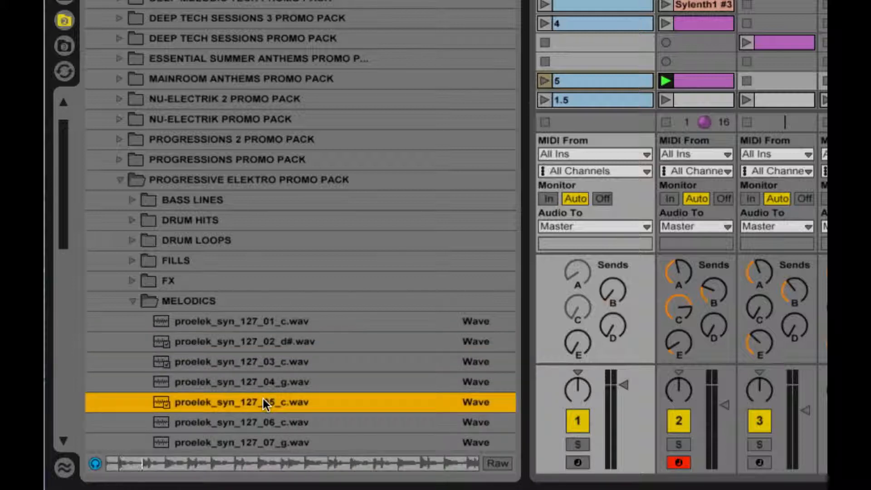
{"action": "left_click", "coordinate": [210, 302]}
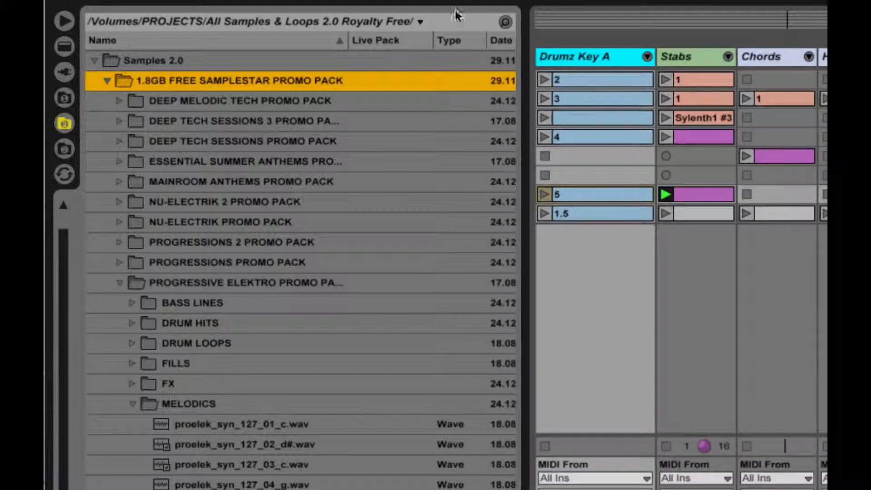
Step: Create a new Live Set without saving the current one, and select the 1 Drum Rack track
{"action": "left_click", "coordinate": [100, 1]}
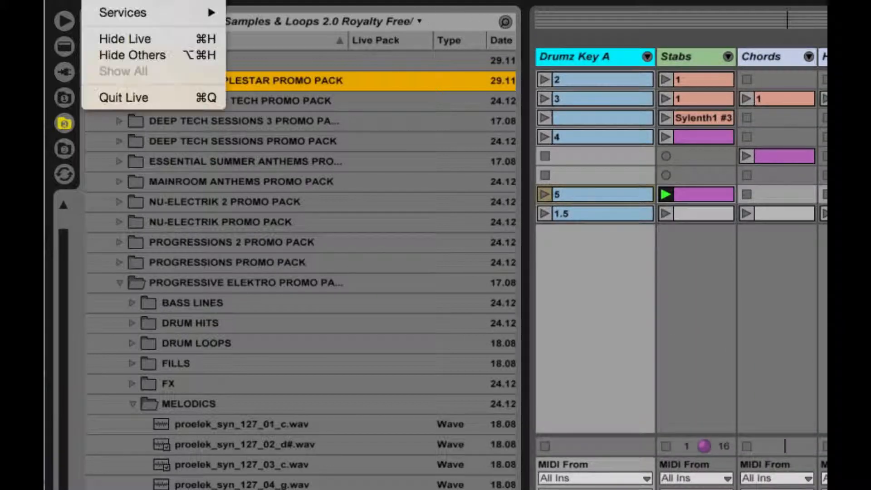
{"action": "mouse_move", "coordinate": [140, 1]}
{"action": "key", "text": "super+n"}
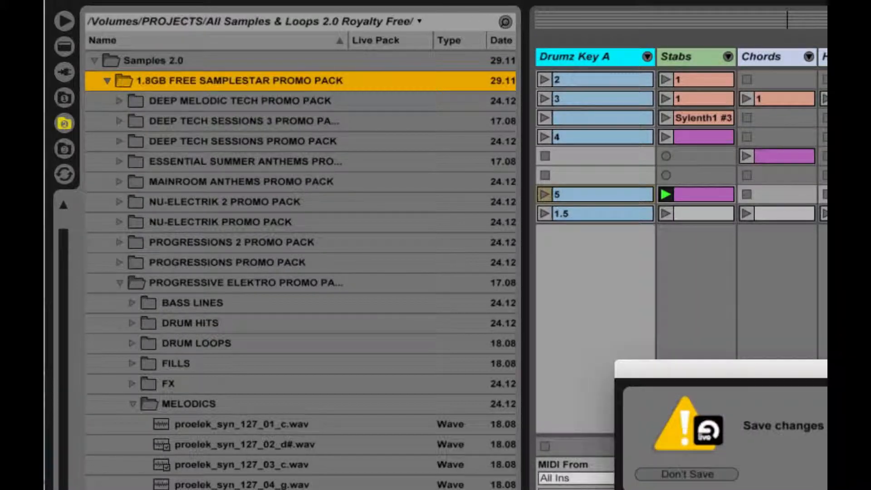
{"action": "left_click", "coordinate": [656, 476]}
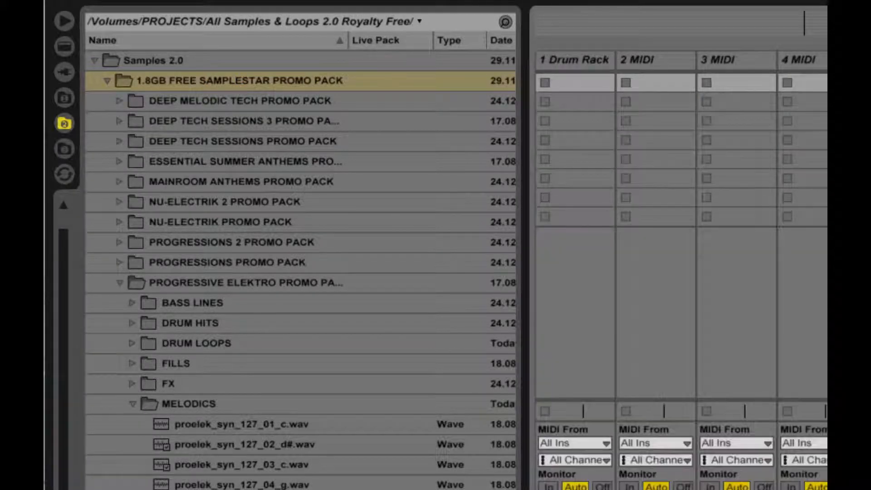
{"action": "left_click", "coordinate": [576, 66]}
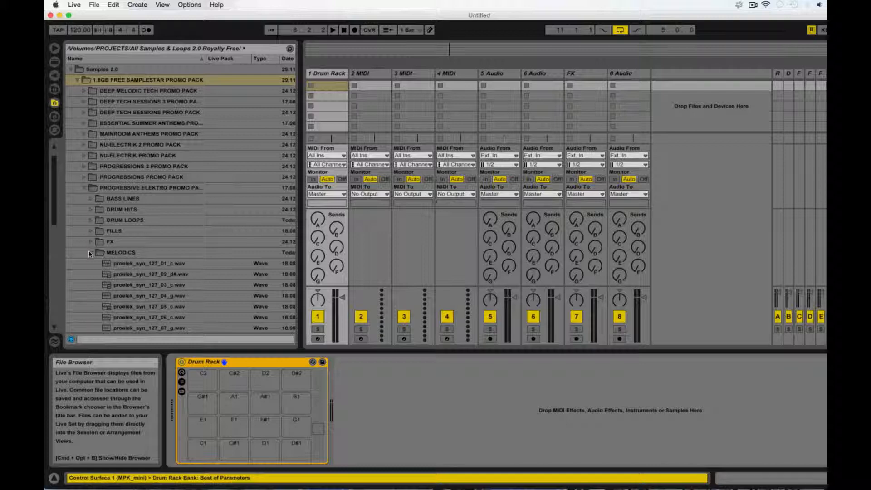
Step: Collapse the MELODICS folder, expand DRUM HITS in PROGRESSIVE ELEKTRO PROMO PACK, and collapse its HIGH HATS folder
{"action": "left_click", "coordinate": [89, 252]}
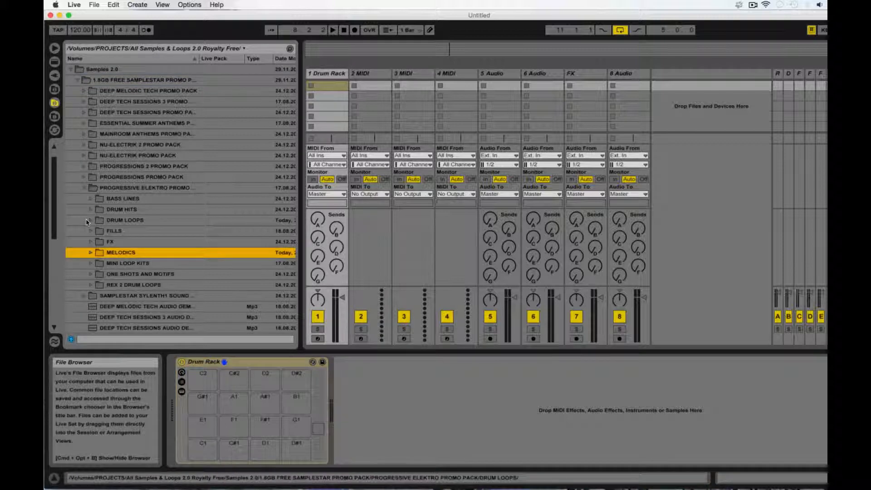
{"action": "left_click", "coordinate": [90, 209]}
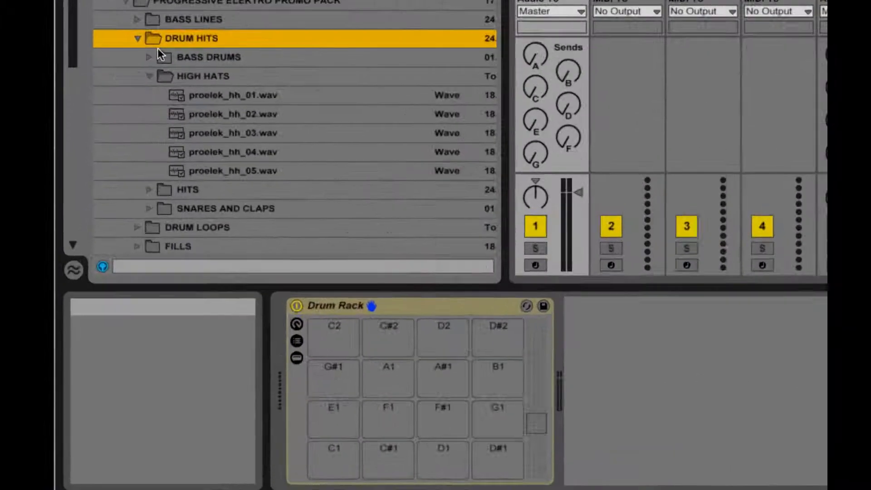
{"action": "left_click", "coordinate": [97, 230]}
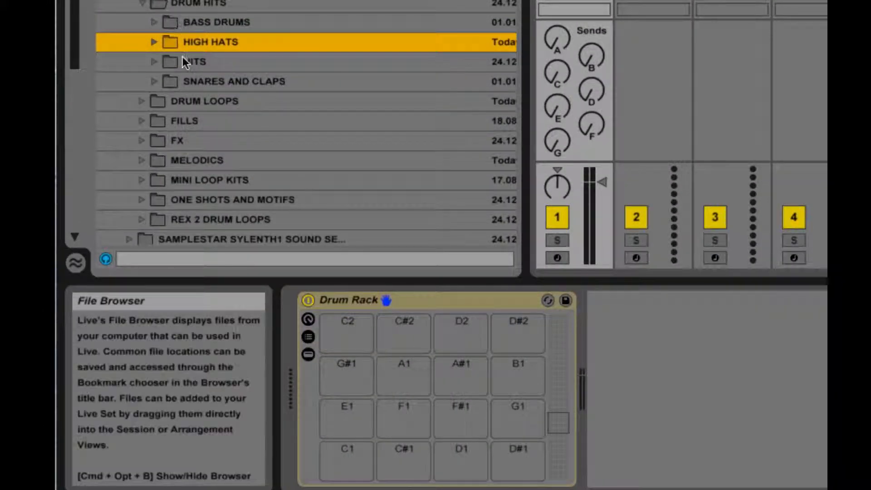
Step: Expand the DEEP MELODIC TECH PROMO PACK folder down to the BASE DRUMS folder inside DRUM HITS
{"action": "scroll", "coordinate": [258, 11], "scroll_direction": "up", "scroll_amount": 2}
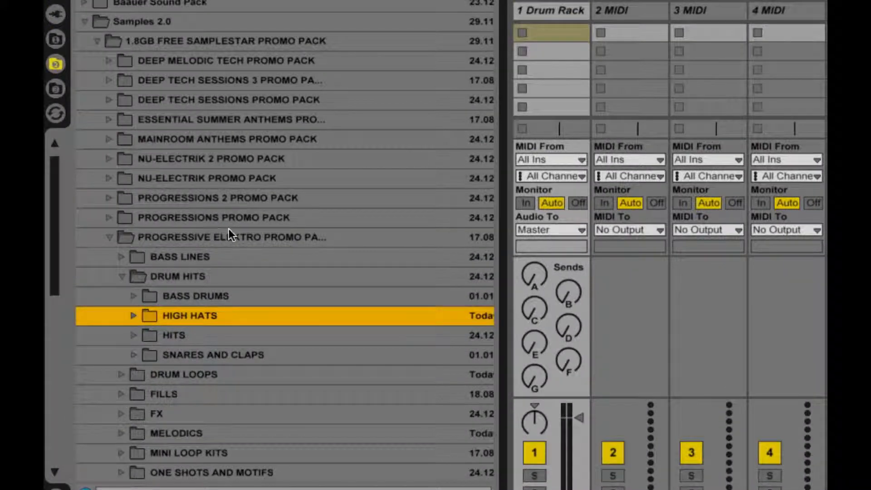
{"action": "left_click", "coordinate": [109, 61]}
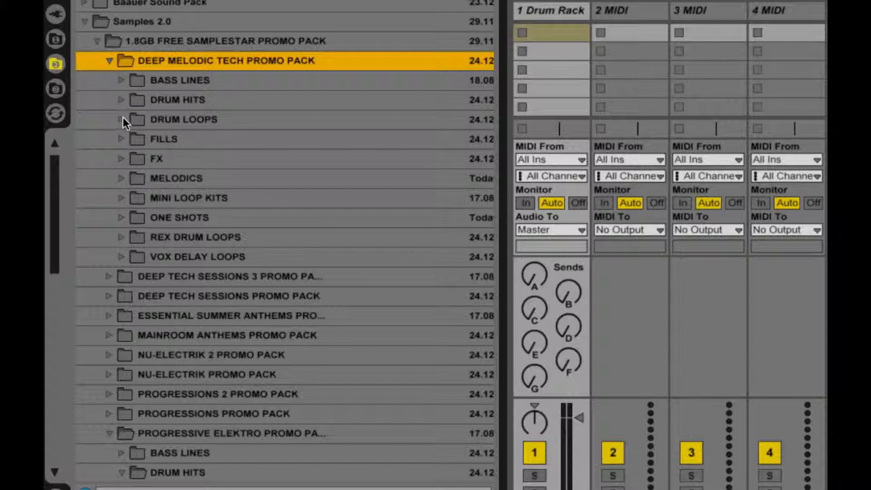
{"action": "left_click", "coordinate": [124, 103]}
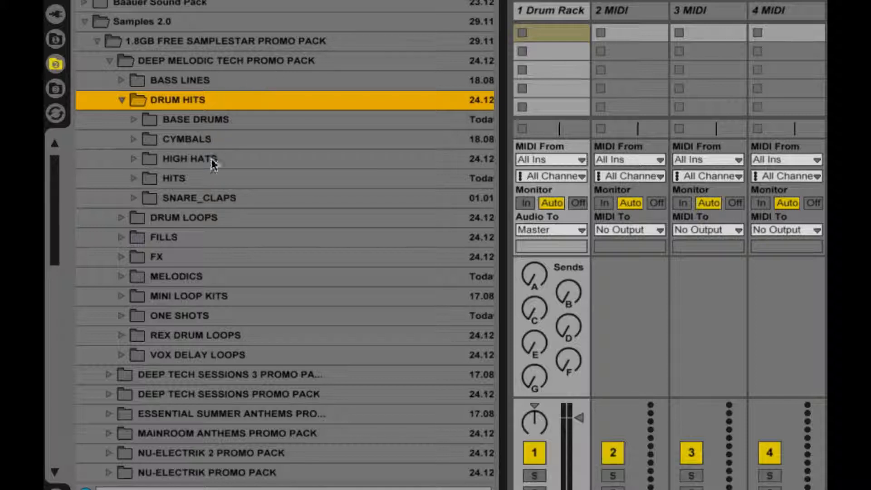
{"action": "left_click", "coordinate": [132, 120]}
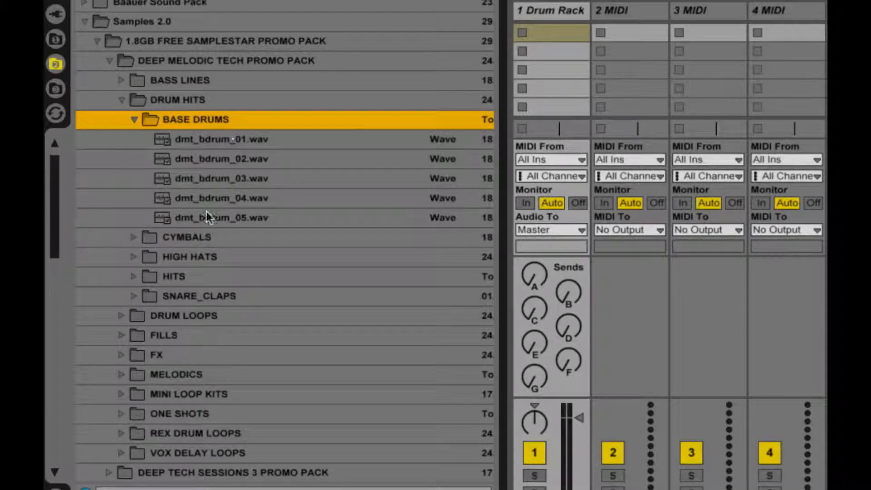
Step: Preview the bass drum samples dmt_bdrum_01 to dmt_bdrum_05, finishing on dmt_bdrum_04
{"action": "left_click", "coordinate": [210, 140]}
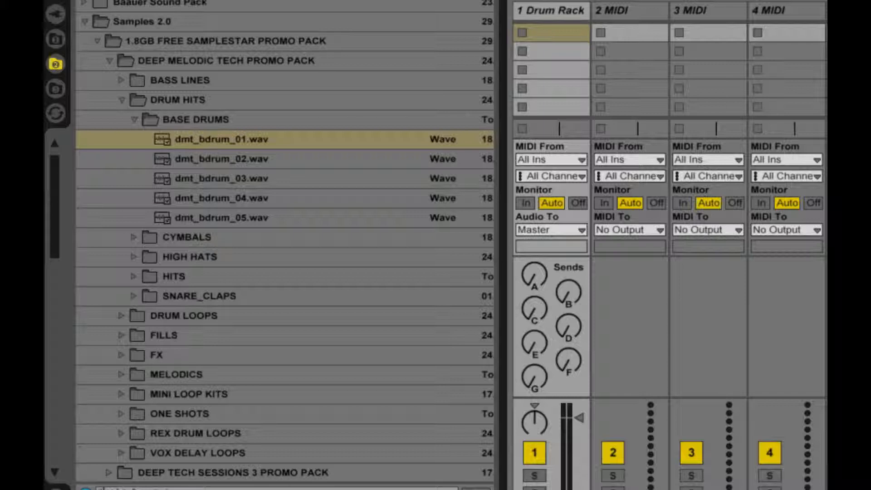
{"action": "left_click", "coordinate": [278, 159]}
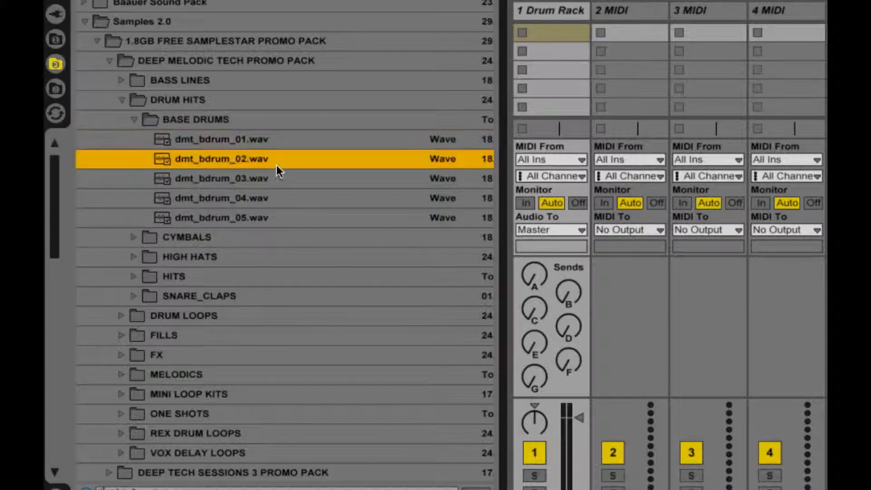
{"action": "key", "text": "Down"}
{"action": "key", "text": "Down"}
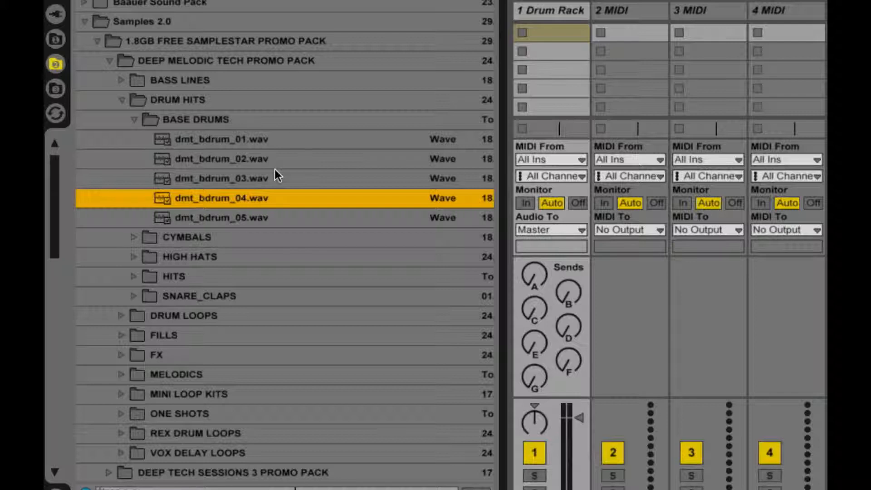
{"action": "key", "text": "Down"}
{"action": "key", "text": "Up"}
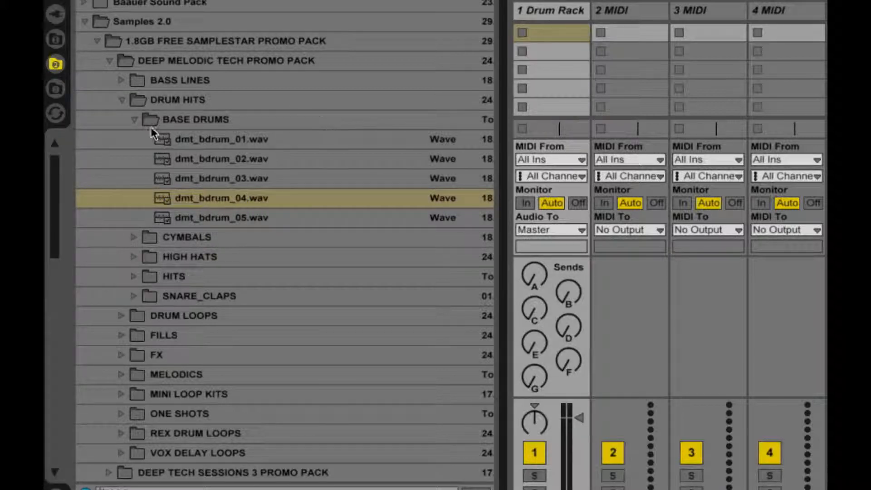
Step: Collapse BASE DRUMS, expand BASS DRUMS in PROGRESSIVE ELEKTRO PROMO PACK, and preview proelek_bdrum_01 to proelek_bdrum_04
{"action": "left_click", "coordinate": [134, 120]}
{"action": "scroll", "coordinate": [158, 170], "scroll_direction": "down", "scroll_amount": 5}
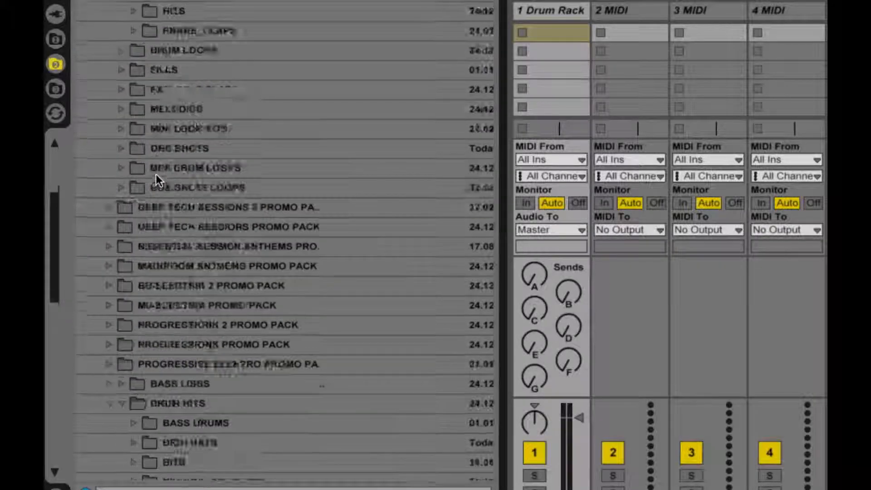
{"action": "left_click", "coordinate": [134, 330]}
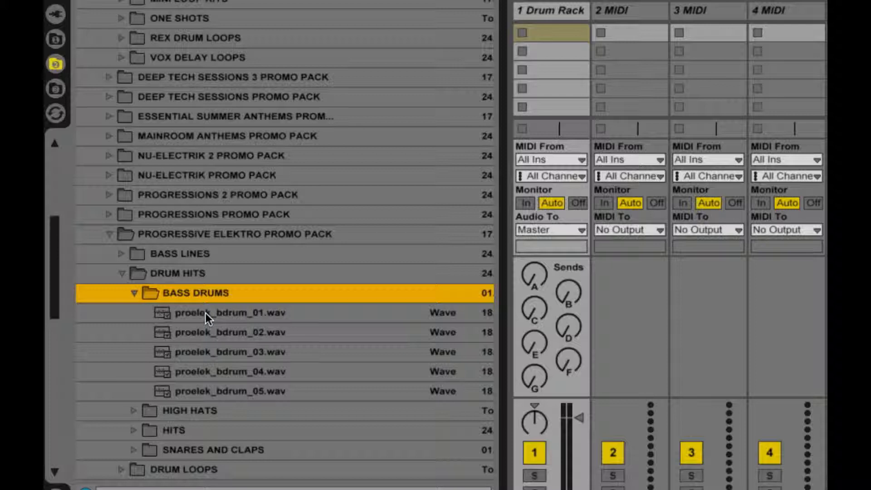
{"action": "key", "text": "Down"}
{"action": "key", "text": "Down"}
{"action": "key", "text": "Down"}
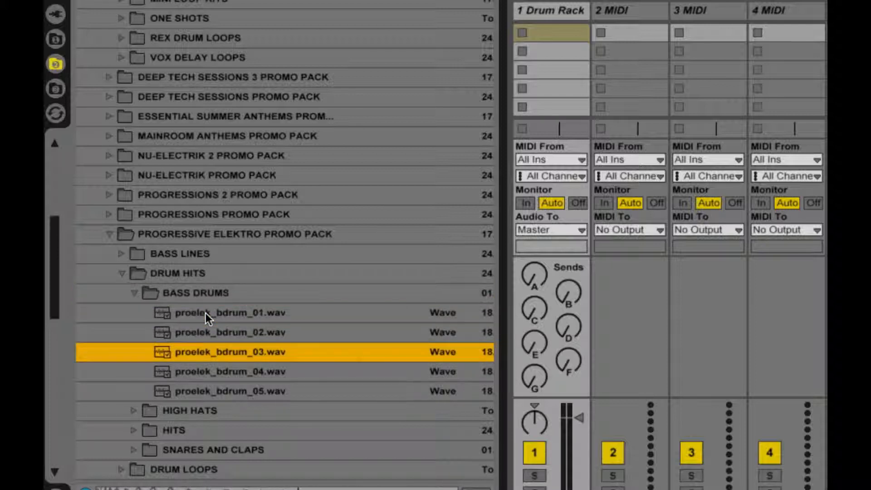
{"action": "key", "text": "Down"}
{"action": "key", "text": "Up"}
Step: Load proelek_bdrum_03 onto the Drum Rack pad beside Kick 1 and rename the pad Kick 2
{"action": "left_click_drag", "start_coordinate": [209, 357], "coordinate": [393, 456]}
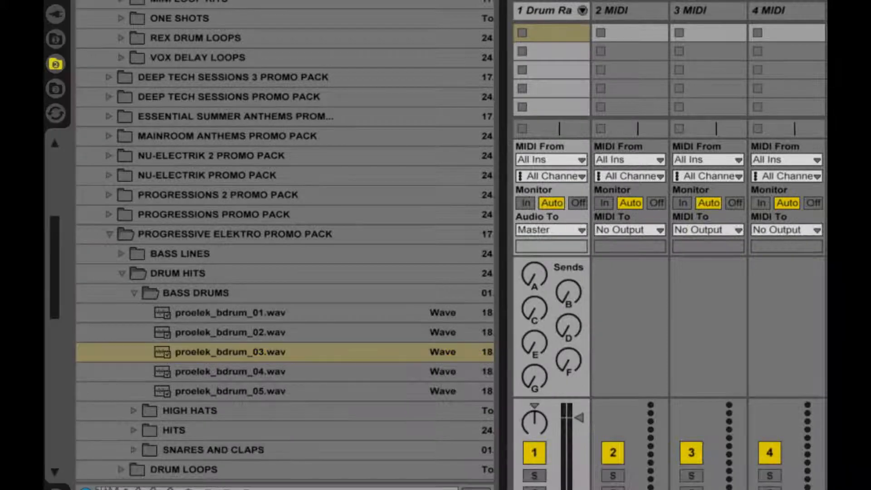
{"action": "key", "text": "ctrl+r"}
{"action": "type", "text": "K"}
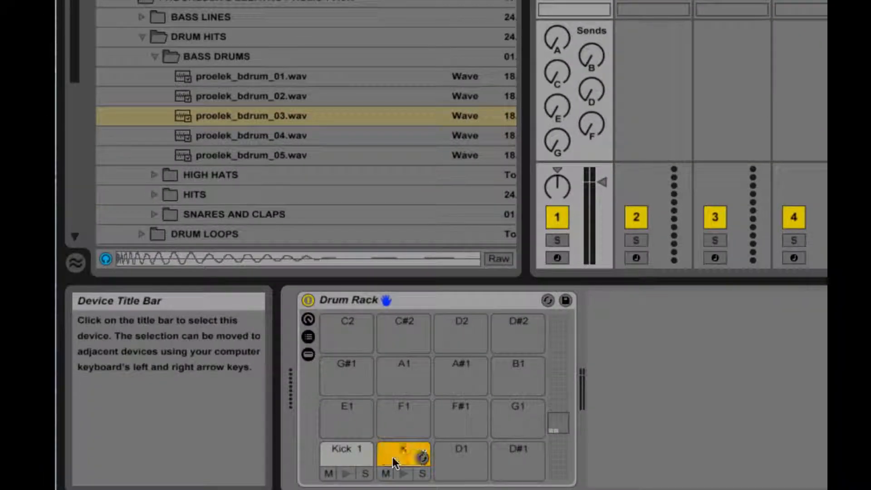
{"action": "type", "text": "ick 2"}
{"action": "key", "text": "Return"}
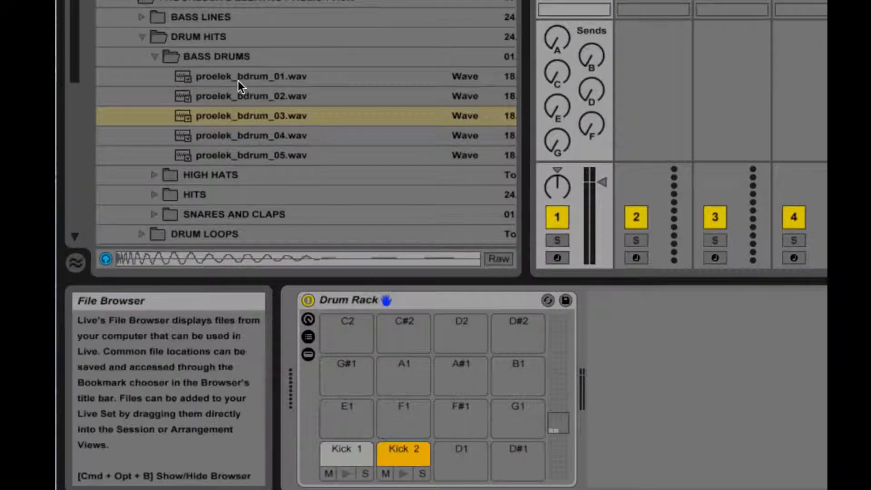
Step: Collapse BASS DRUMS and preview dmt_bdrum_05 up to dmt_bdrum_01 in DEEP MELODIC TECH's BASE DRUMS folder, finishing on dmt_bdrum_02
{"action": "left_click", "coordinate": [156, 55]}
{"action": "scroll", "coordinate": [175, 57], "scroll_direction": "up", "scroll_amount": 5}
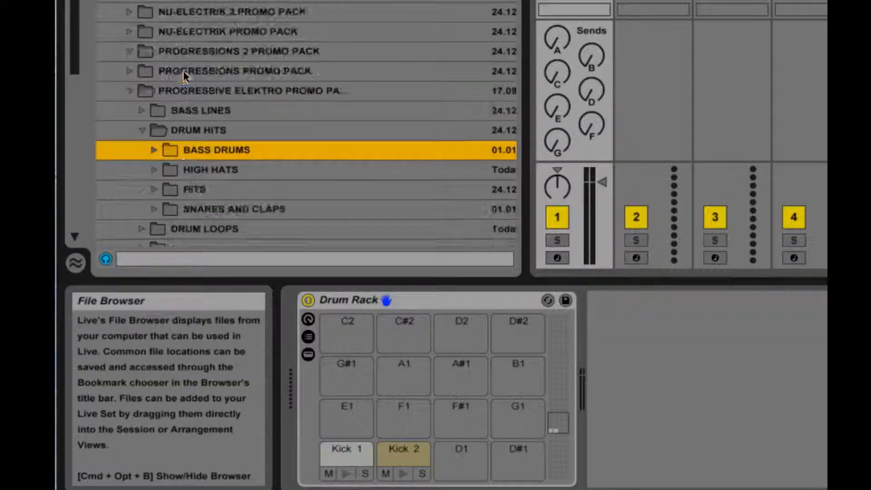
{"action": "scroll", "coordinate": [178, 80], "scroll_direction": "up", "scroll_amount": 4}
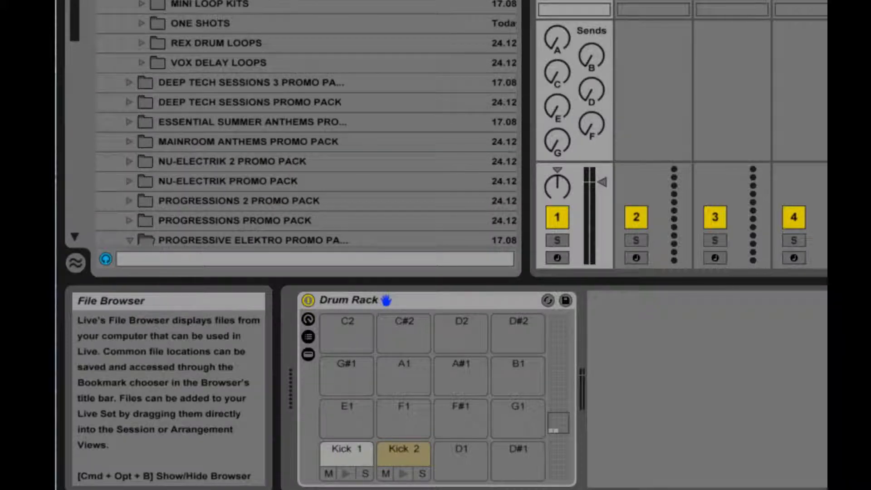
{"action": "scroll", "coordinate": [178, 80], "scroll_direction": "up", "scroll_amount": 5}
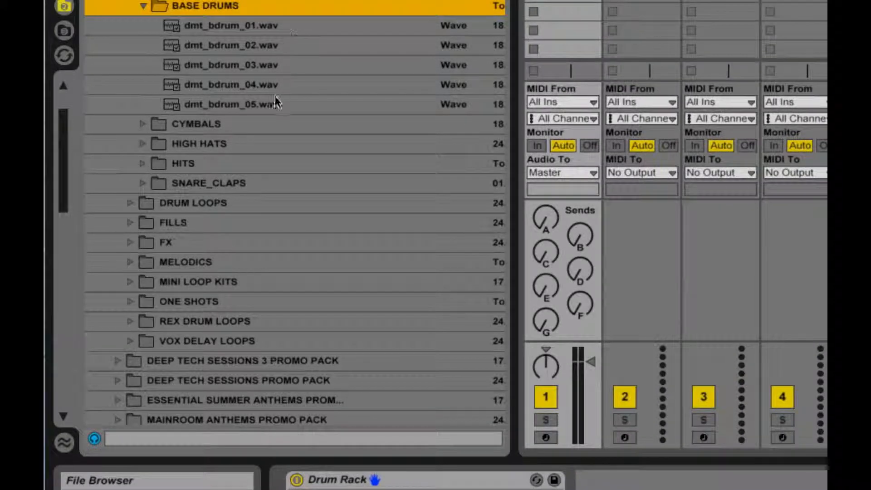
{"action": "left_click", "coordinate": [273, 104]}
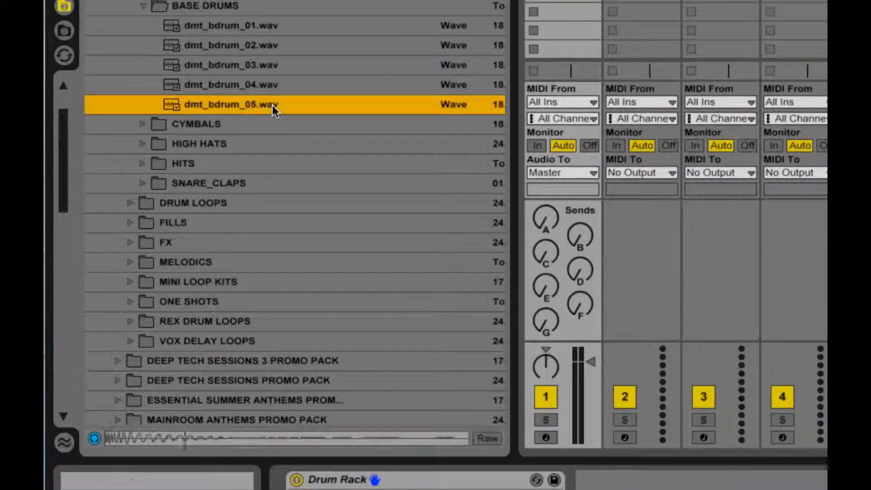
{"action": "key", "text": "Up"}
{"action": "key", "text": "Up"}
{"action": "key", "text": "Up"}
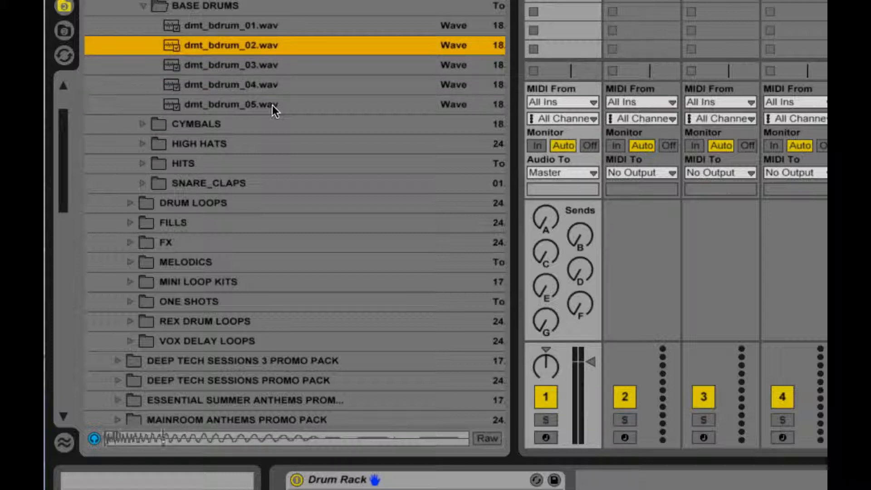
{"action": "key", "text": "Up"}
{"action": "key", "text": "Down"}
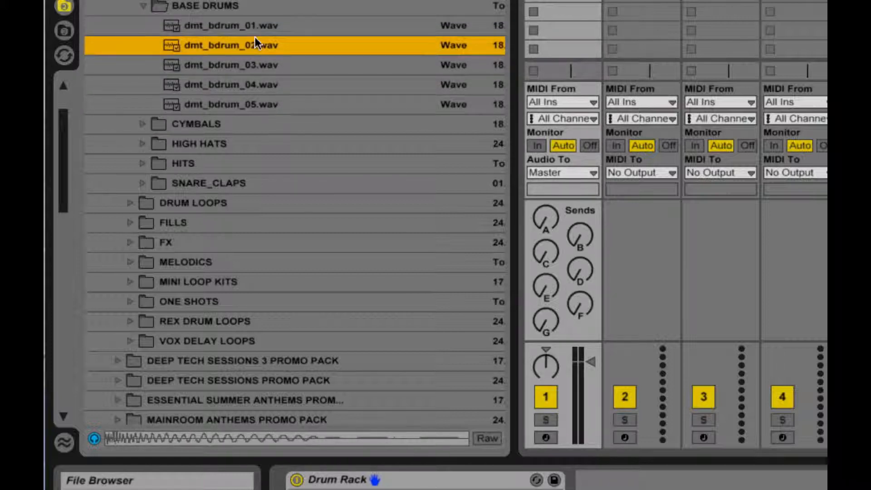
Step: Load dmt_bdrum_02 onto the F1 pad of the Drum Rack and rename the pad Kick Sub
{"action": "left_click_drag", "start_coordinate": [252, 44], "coordinate": [393, 489]}
{"action": "left_click_drag", "start_coordinate": [379, 377], "coordinate": [377, 372]}
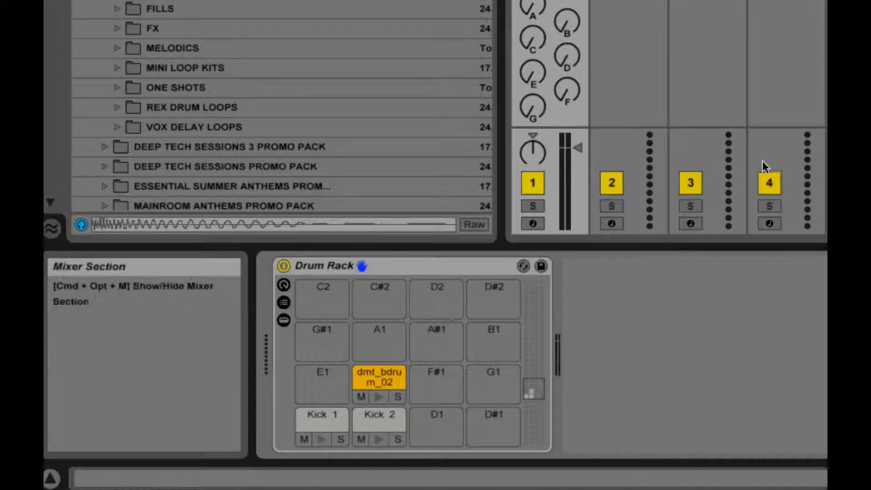
{"action": "key", "text": "super+r"}
{"action": "type", "text": "Ki"}
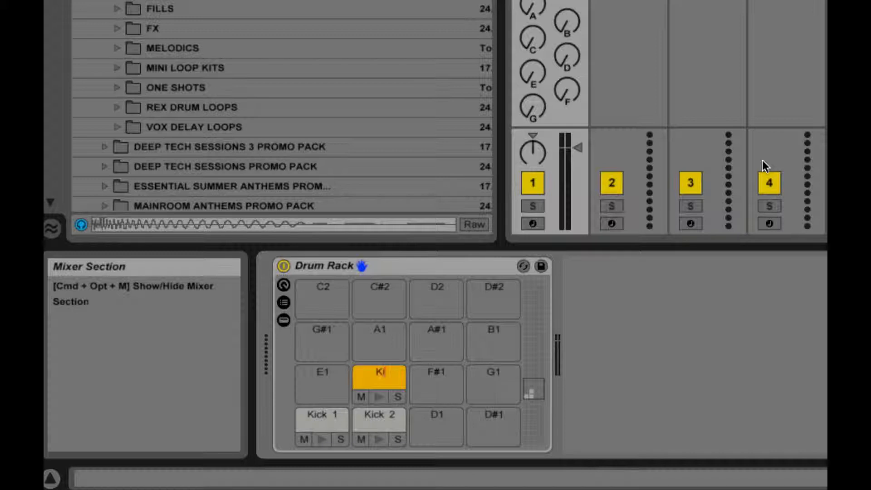
{"action": "type", "text": "ck Sub"}
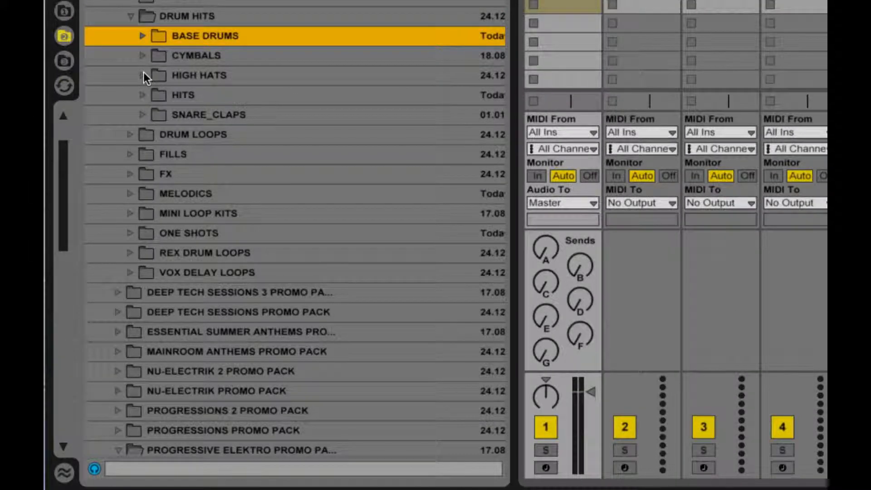
Step: Preview samples in DEEP MELODIC TECH's HIGH HATS folder and load dmt_hhats_02 onto pad G#1 and dmt_hhats_05 onto pad A1
{"action": "left_click", "coordinate": [144, 75]}
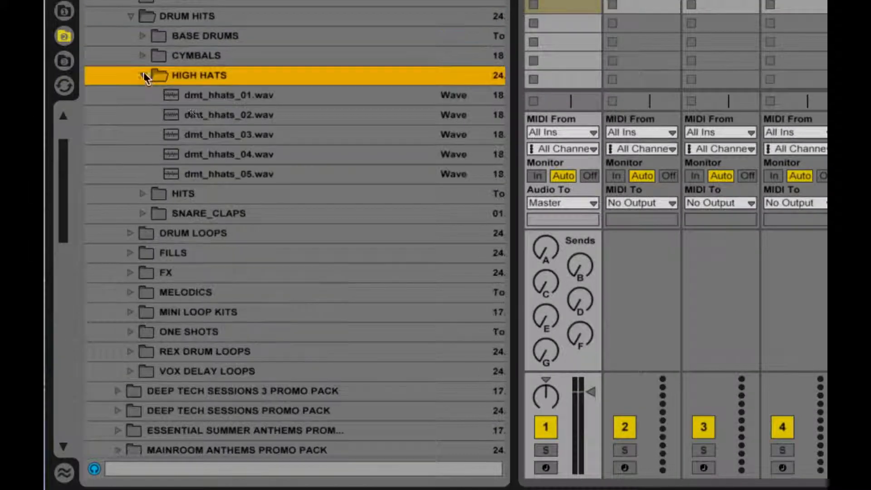
{"action": "left_click", "coordinate": [206, 100]}
{"action": "key", "text": "Down"}
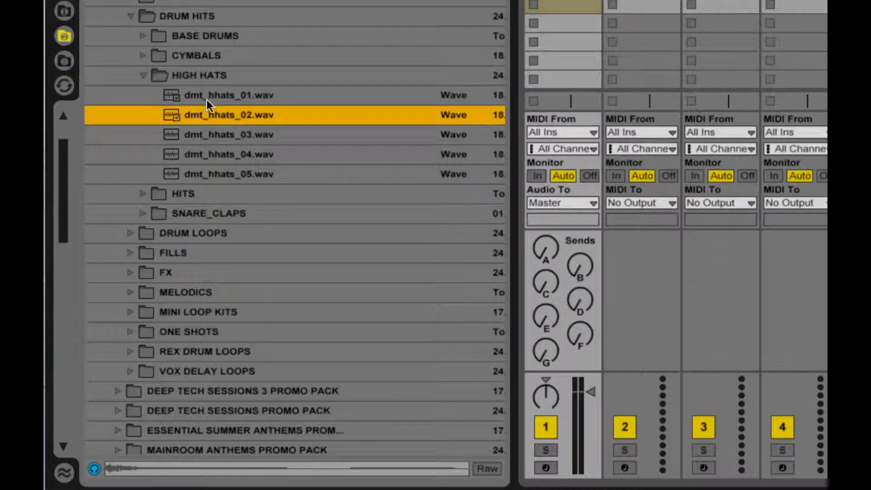
{"action": "key", "text": "Down"}
{"action": "key", "text": "Up"}
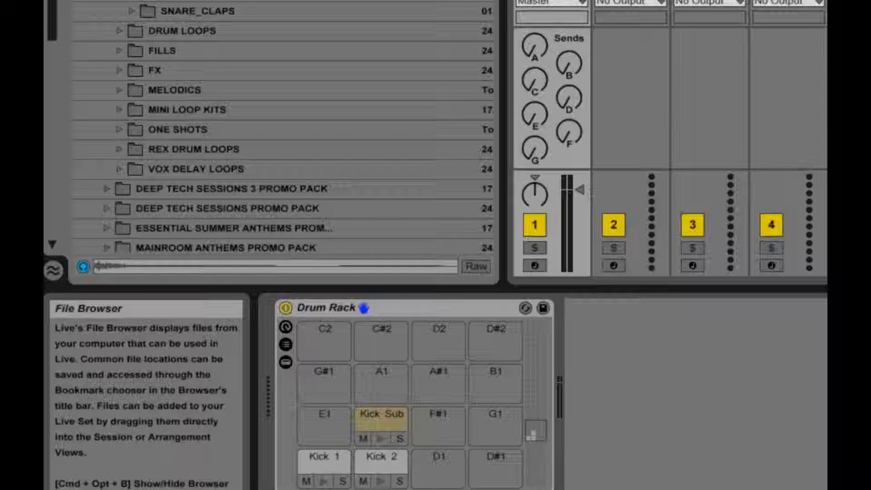
{"action": "left_click_drag", "start_coordinate": [206, 0], "coordinate": [322, 372]}
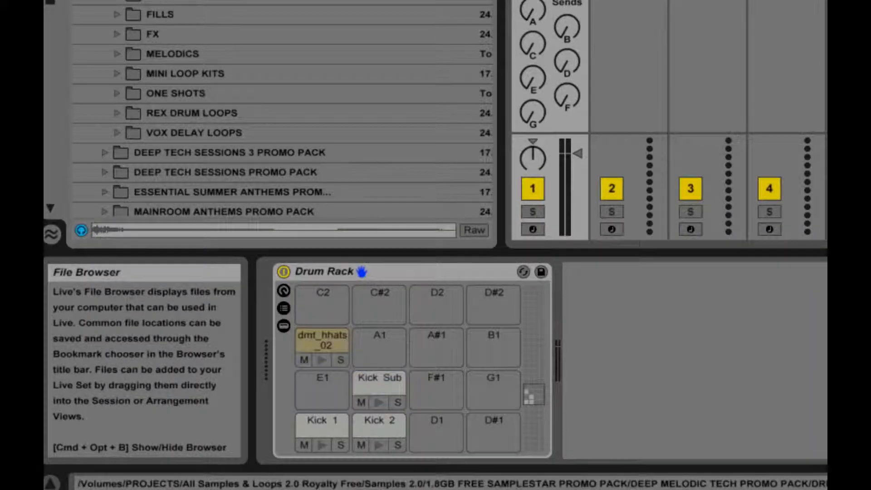
{"action": "left_click_drag", "start_coordinate": [272, 0], "coordinate": [370, 349]}
Step: Replace pad G#1's sample with proelek_hh_01 from PROGRESSIVE ELEKTRO's HIGH HATS folder, and audition both hat pads
{"action": "scroll", "coordinate": [282, 109], "scroll_direction": "down", "scroll_amount": 10}
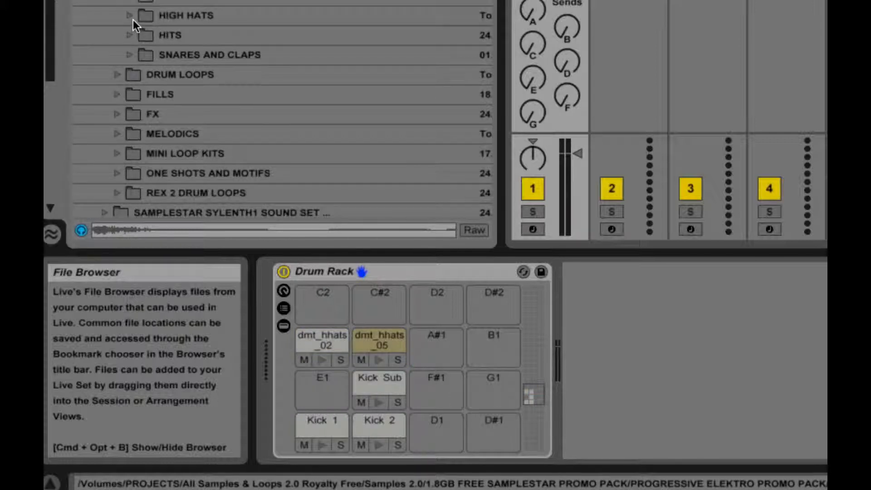
{"action": "left_click", "coordinate": [130, 17]}
{"action": "left_click", "coordinate": [208, 36]}
{"action": "left_click", "coordinate": [233, 75]}
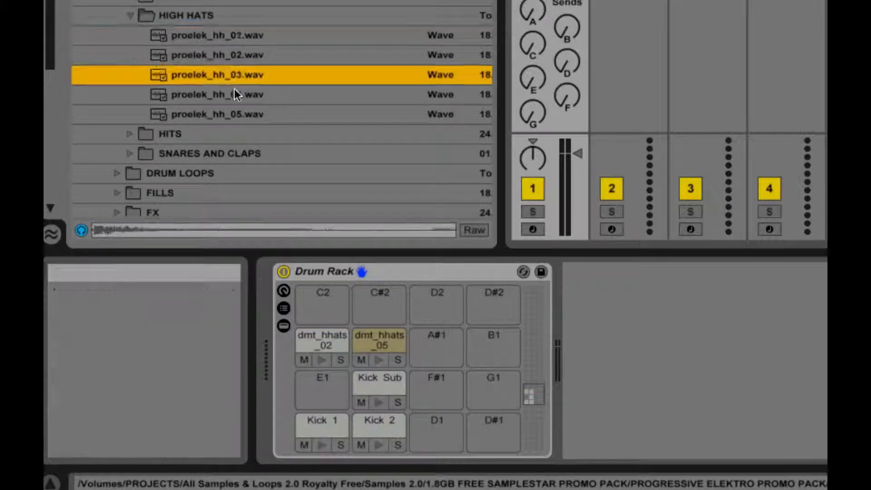
{"action": "left_click", "coordinate": [234, 35]}
{"action": "left_click_drag", "start_coordinate": [325, 352], "coordinate": [320, 353]}
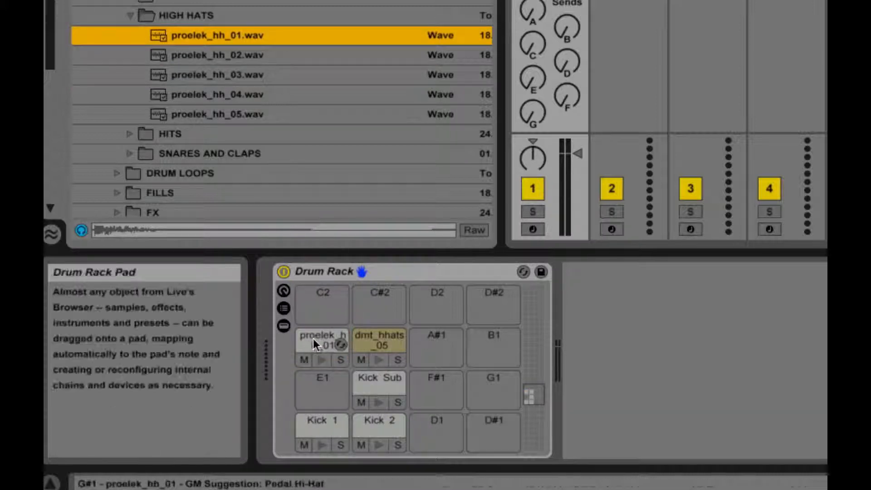
{"action": "left_click", "coordinate": [317, 358]}
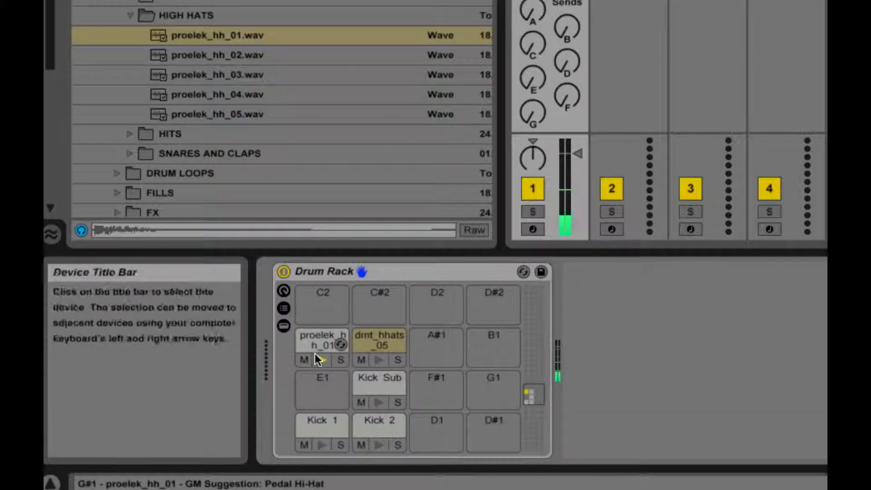
{"action": "left_click", "coordinate": [376, 360]}
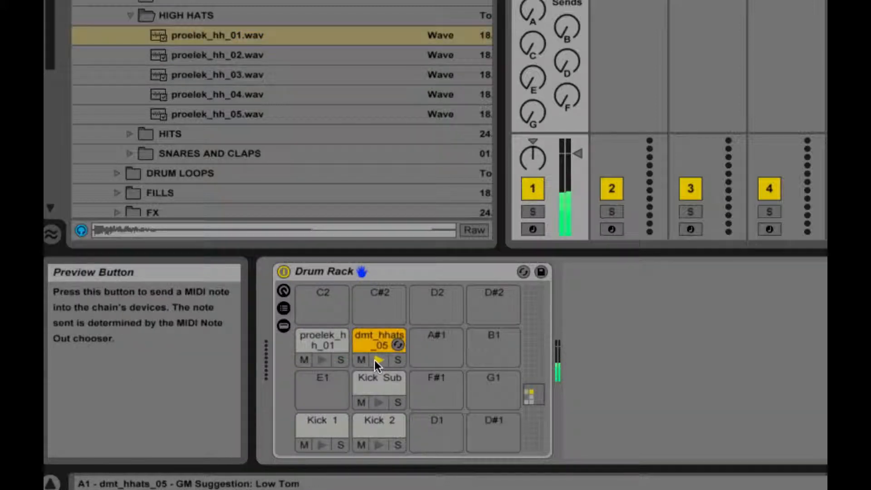
{"action": "left_click", "coordinate": [130, 15]}
Step: Rename the proelek_hh_01 pad Hat 1 and the dmt_hhats_05 pad Hat 2
{"action": "left_click", "coordinate": [317, 339]}
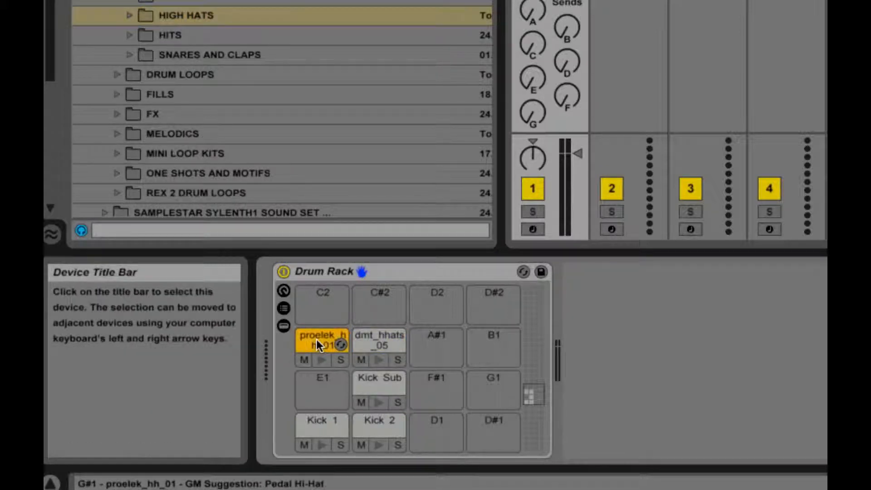
{"action": "key", "text": "super+r"}
{"action": "type", "text": "Hat"}
{"action": "left_click", "coordinate": [375, 340]}
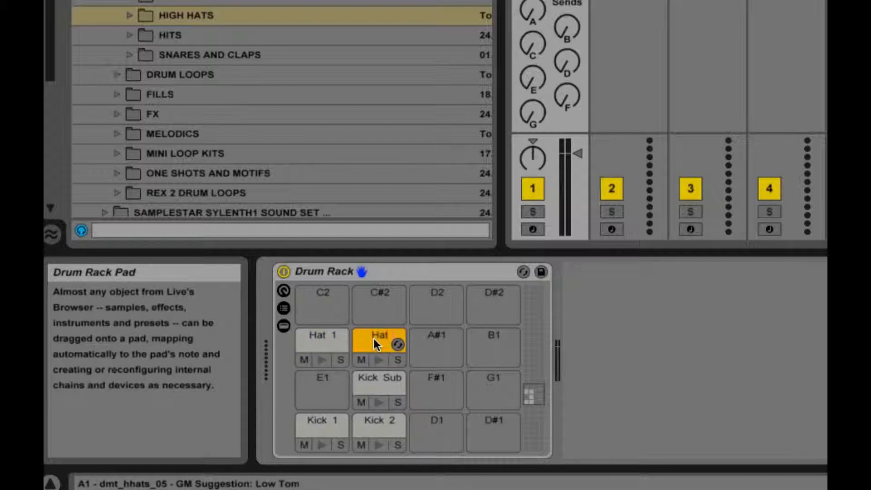
Step: Expand SNARES AND CLAPS in PROGRESSIVE ELEKTRO PROMO PACK and preview the snares proelek_sdrum_01 to proelek_sdrum_05
{"action": "left_click", "coordinate": [129, 54]}
{"action": "scroll", "coordinate": [304, 98], "scroll_direction": "down", "scroll_amount": 2}
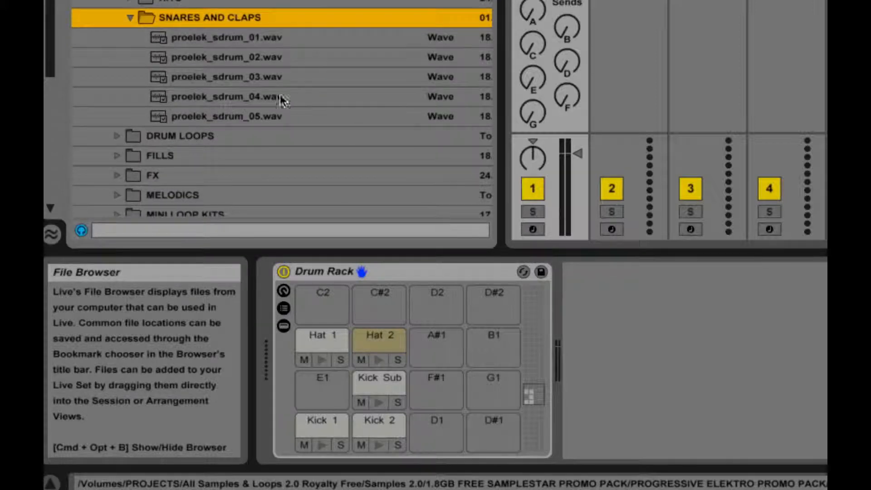
{"action": "left_click", "coordinate": [255, 64]}
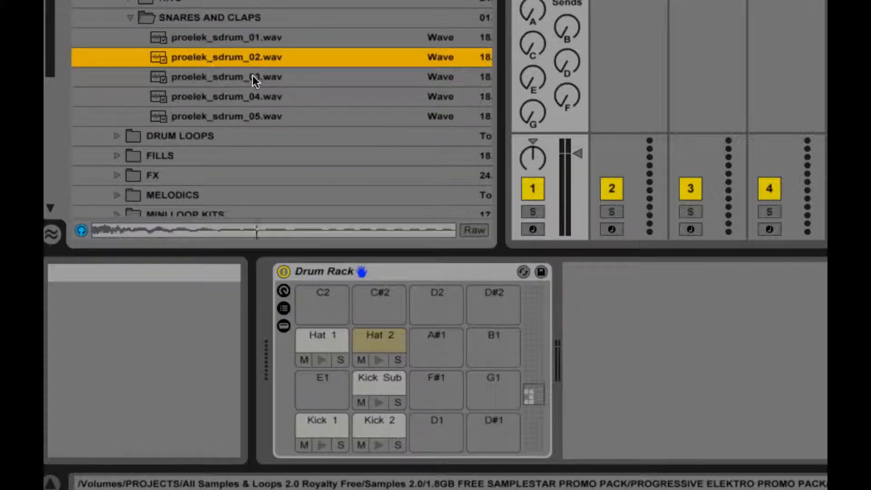
{"action": "left_click", "coordinate": [252, 75]}
{"action": "left_click", "coordinate": [252, 94]}
{"action": "left_click", "coordinate": [249, 115]}
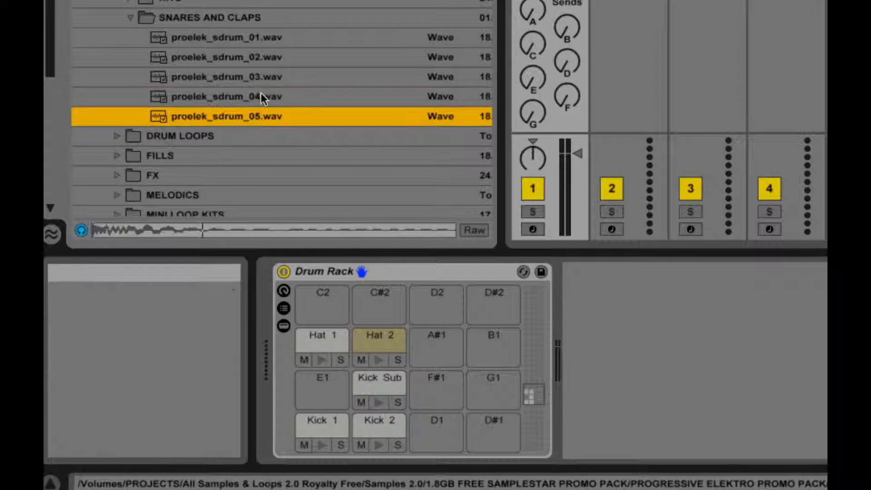
{"action": "left_click", "coordinate": [273, 39]}
{"action": "left_click", "coordinate": [267, 58]}
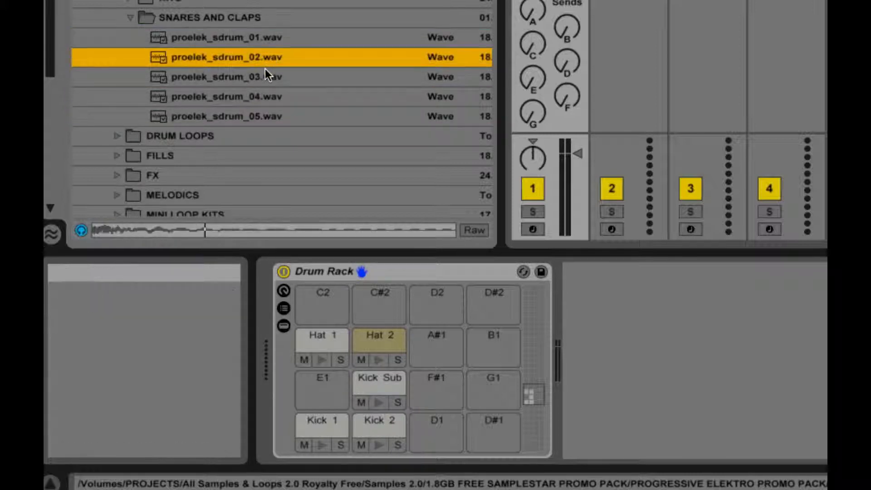
{"action": "left_click", "coordinate": [264, 76]}
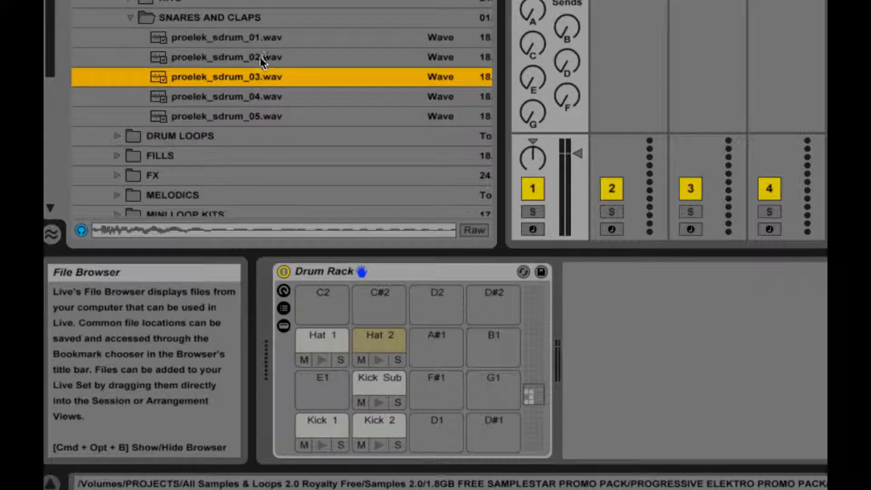
Step: Load proelek_sdrum_02 onto pad A#1, rename the pad Snare 1, and collapse the SNARES AND CLAPS folder
{"action": "left_click_drag", "start_coordinate": [260, 56], "coordinate": [434, 344]}
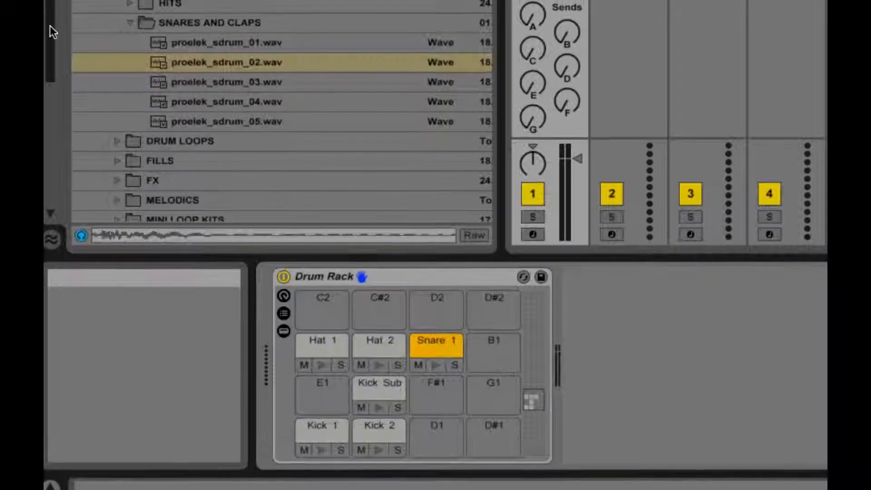
{"action": "left_click", "coordinate": [135, 19]}
Step: Expand SNARE_CLAPS in the DEEP MELODIC TECH pack and preview its dmt_sdrum samples
{"action": "scroll", "coordinate": [281, 114], "scroll_direction": "up", "scroll_amount": 10}
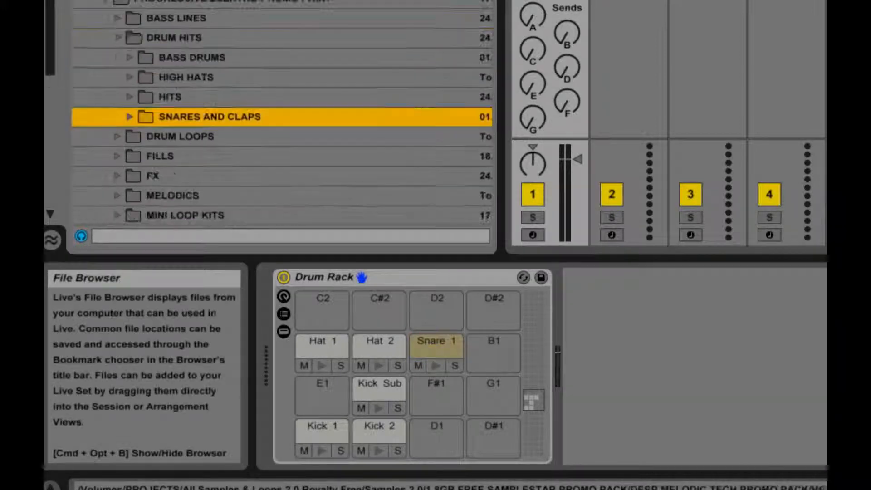
{"action": "scroll", "coordinate": [281, 114], "scroll_direction": "down", "scroll_amount": 10}
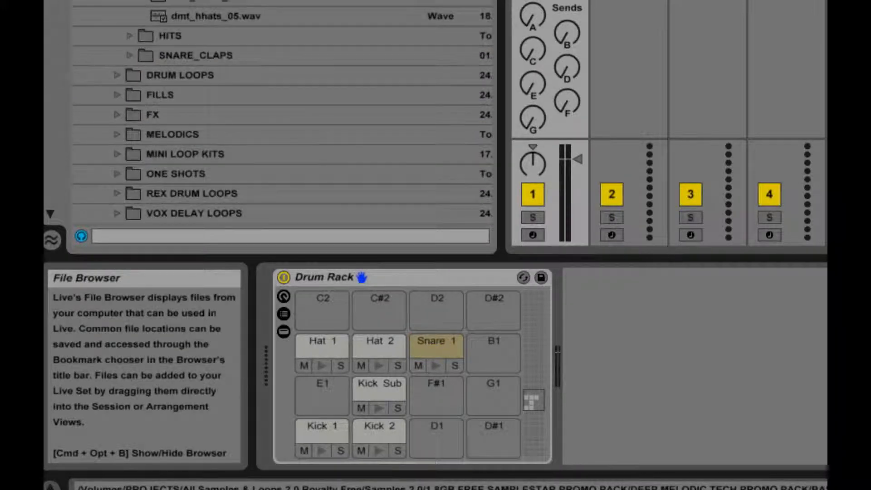
{"action": "scroll", "coordinate": [281, 114], "scroll_direction": "down", "scroll_amount": 3}
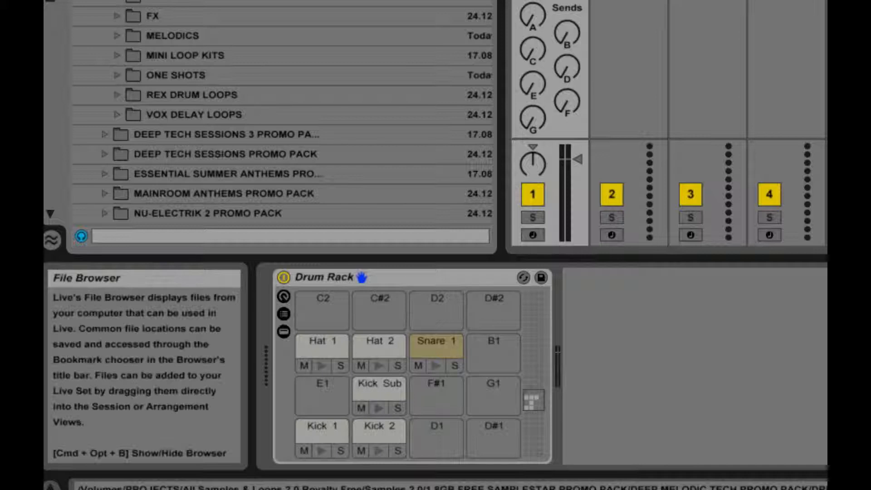
{"action": "scroll", "coordinate": [282, 114], "scroll_direction": "up", "scroll_amount": 3}
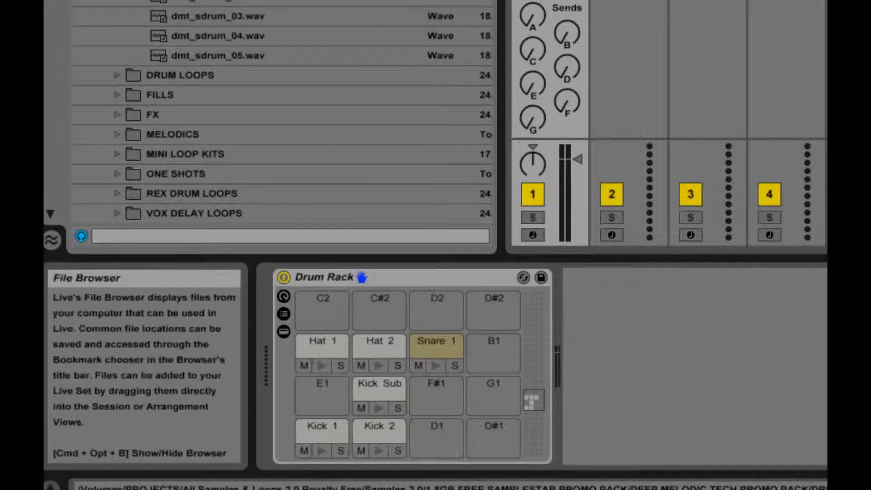
{"action": "key", "text": "Down"}
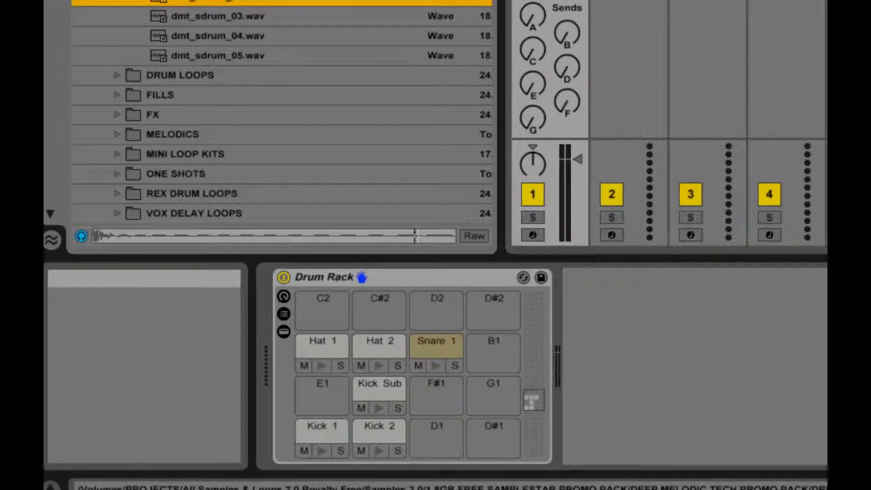
{"action": "key", "text": "Down"}
{"action": "key", "text": "Up"}
{"action": "key", "text": "Down"}
{"action": "key", "text": "Down"}
{"action": "key", "text": "Down"}
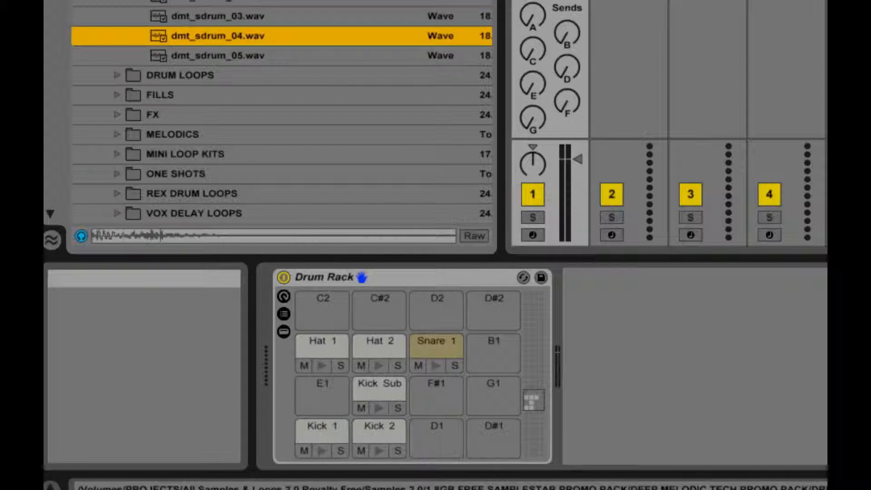
{"action": "key", "text": "Up"}
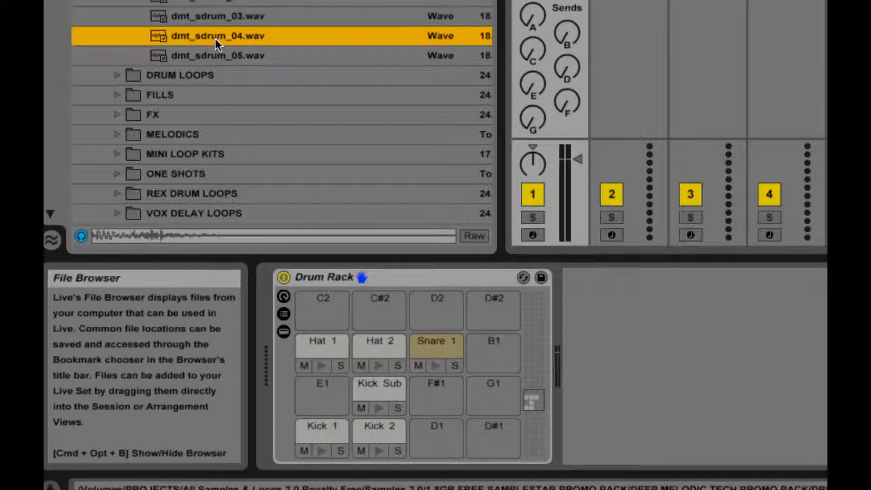
Step: Load dmt_sdrum_04 onto pad B1 and rename the pad Clap 1
{"action": "left_click_drag", "start_coordinate": [215, 39], "coordinate": [492, 349]}
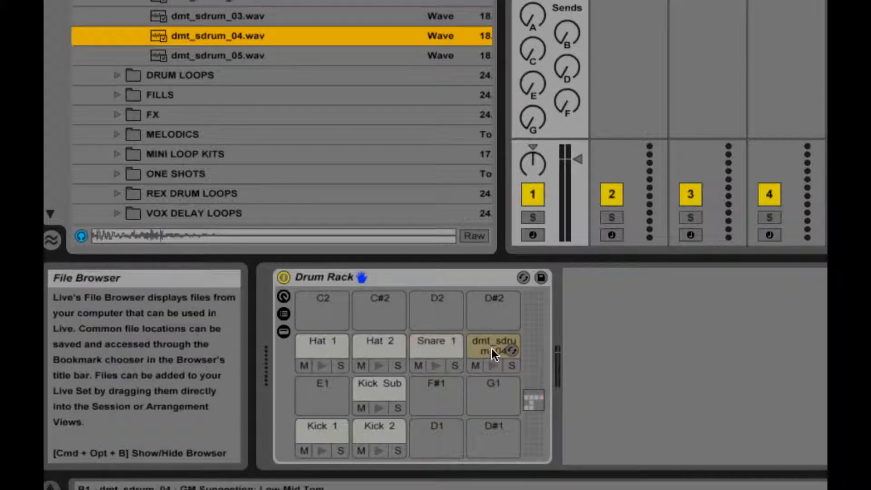
{"action": "key", "text": "ctrl+r"}
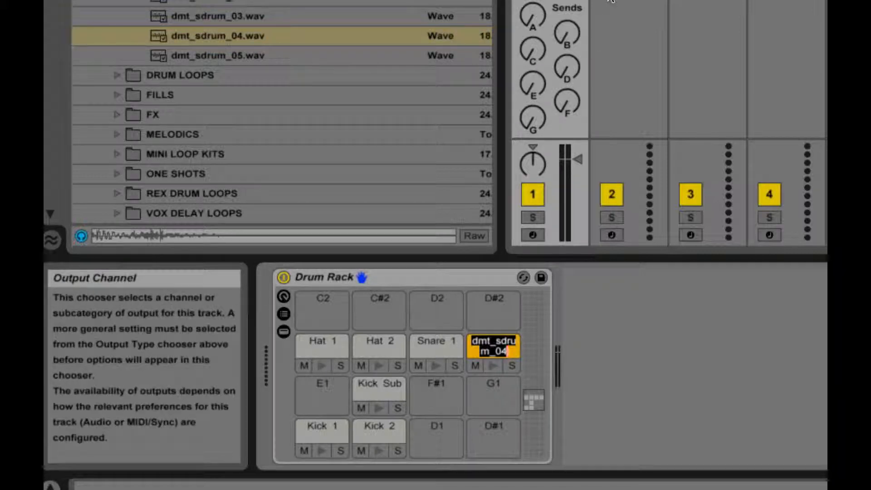
{"action": "type", "text": "Clap 1"}
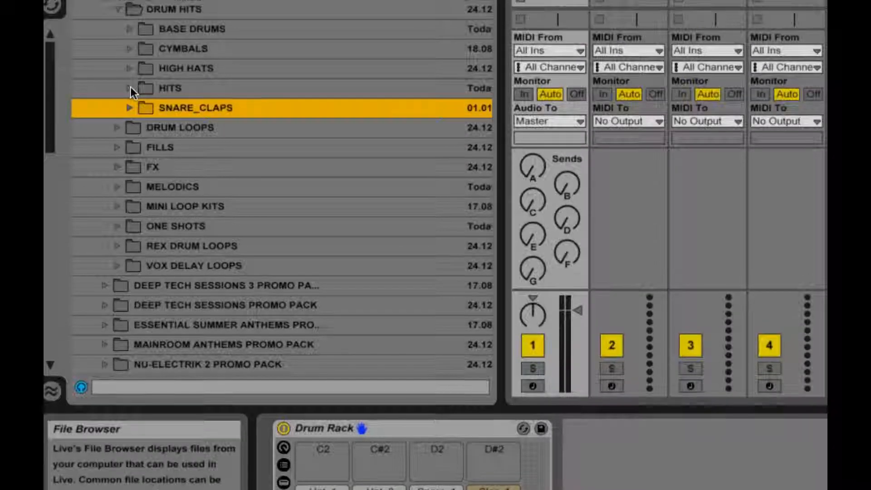
Step: Browse DEEP MELODIC TECH's HITS and CYMBALS folders and preview the cymbals dmt_cym_01 and dmt_cym_03
{"action": "left_click", "coordinate": [129, 86]}
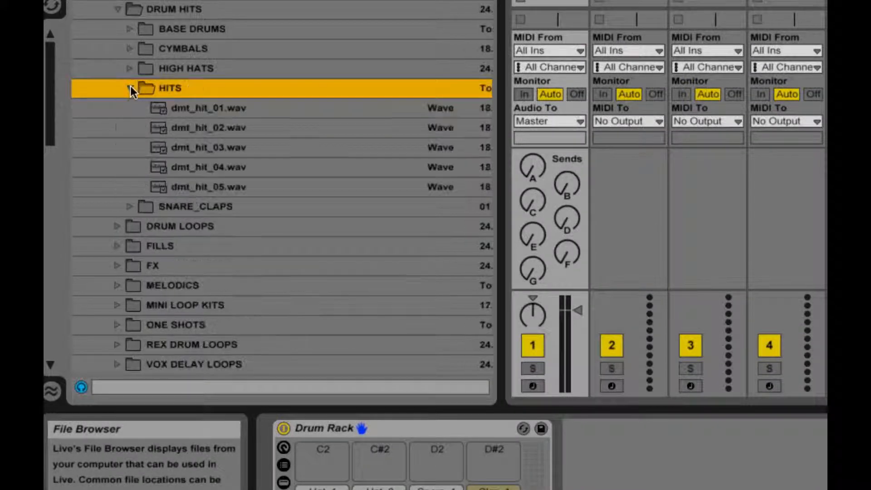
{"action": "scroll", "coordinate": [190, 86], "scroll_direction": "down", "scroll_amount": 1}
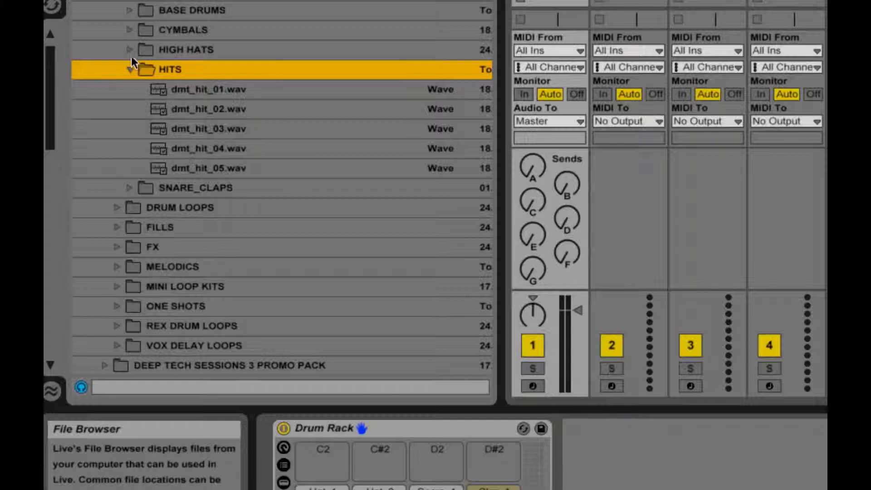
{"action": "left_click", "coordinate": [130, 68]}
{"action": "left_click", "coordinate": [130, 30]}
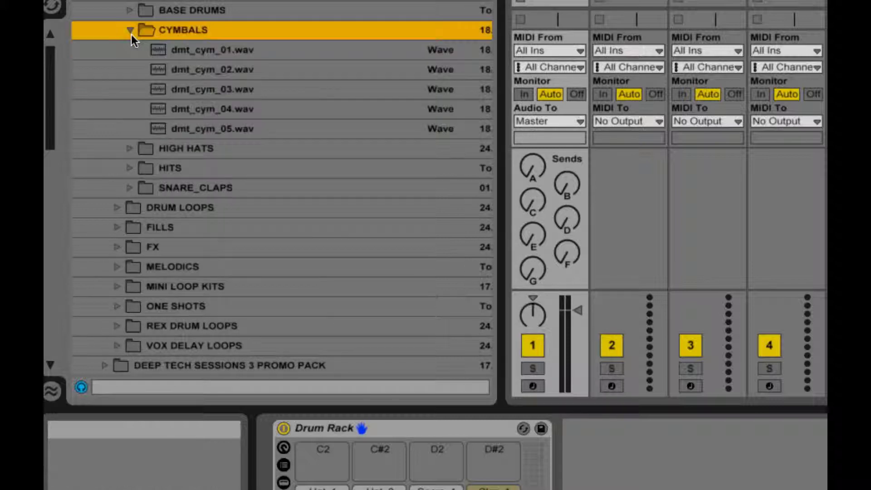
{"action": "left_click", "coordinate": [220, 54]}
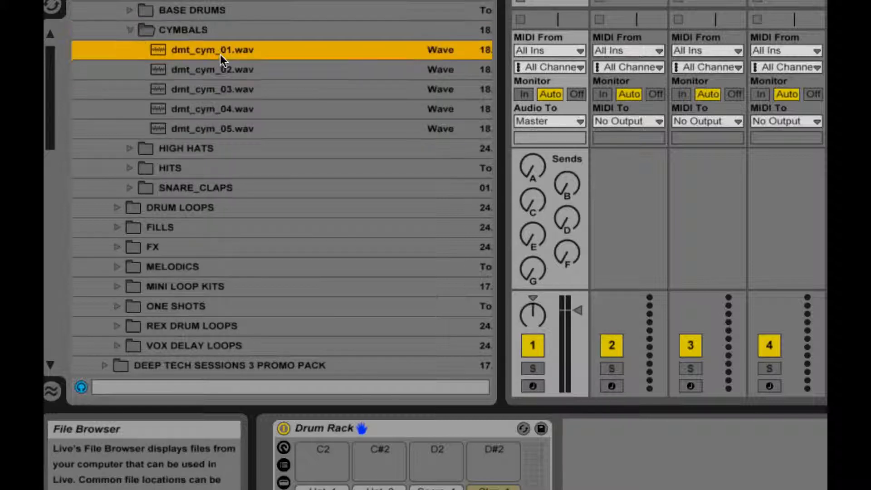
{"action": "left_click", "coordinate": [224, 93]}
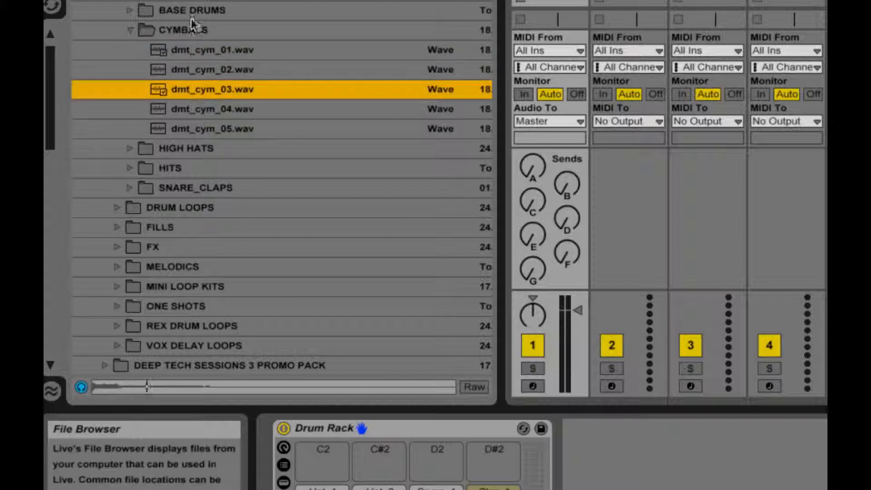
Step: Load dmt_cym_03 onto pad C2, rename the pad Cymbal 1, and collapse the CYMBALS folder
{"action": "left_click_drag", "start_coordinate": [204, 88], "coordinate": [322, 453]}
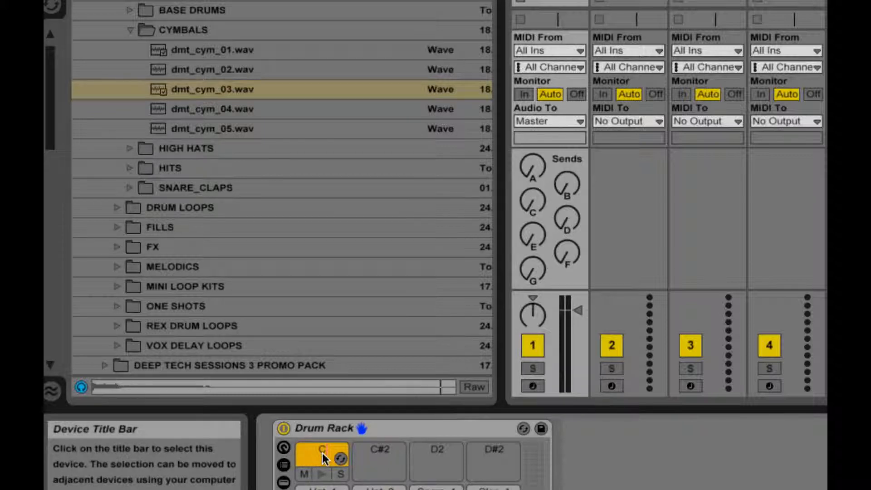
{"action": "type", "text": "ymbal 1"}
{"action": "left_click", "coordinate": [123, 30]}
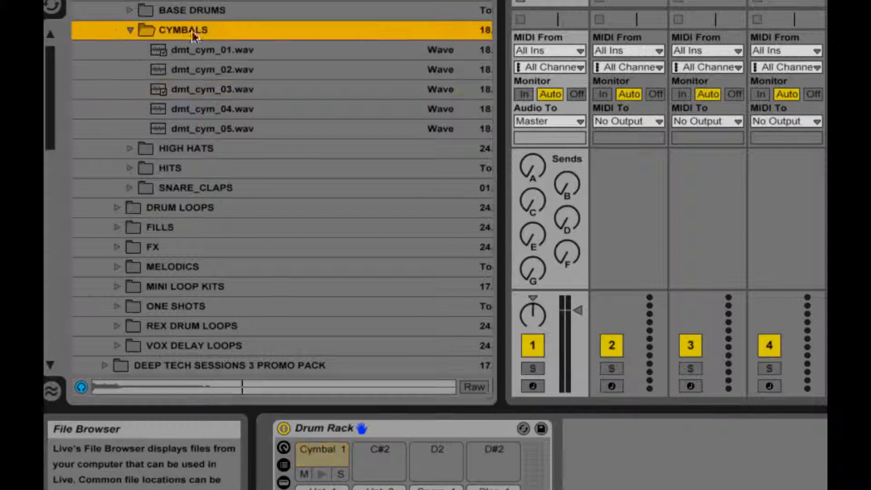
{"action": "left_click", "coordinate": [130, 29]}
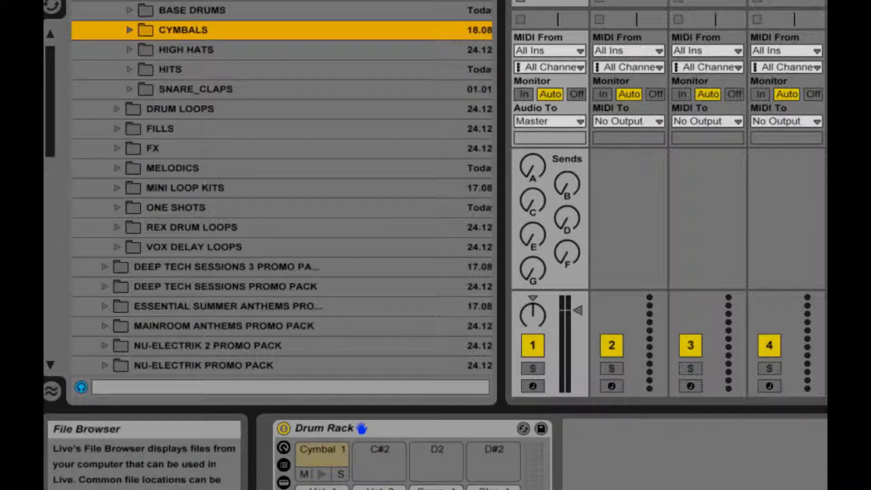
Step: Expand HITS in PROGRESSIVE ELEKTRO PROMO PACK and preview the samples proelek_hit_01 to proelek_hit_05
{"action": "scroll", "coordinate": [149, 14], "scroll_direction": "down", "scroll_amount": 8}
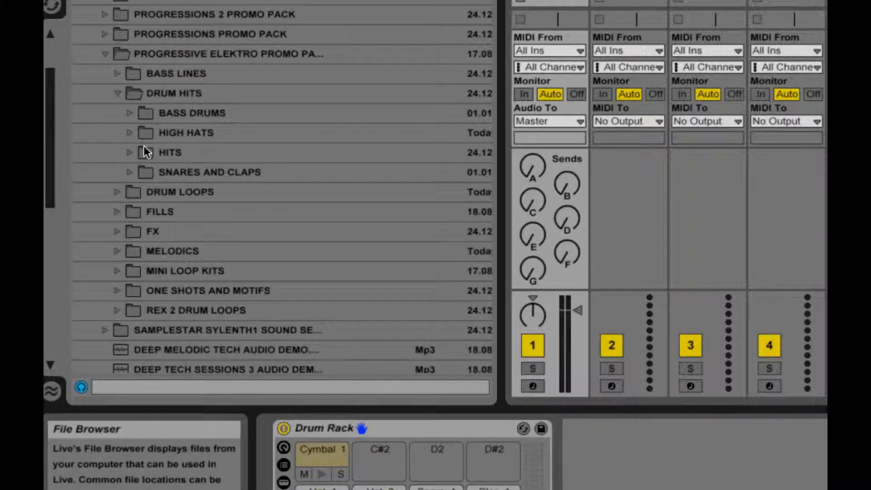
{"action": "left_click", "coordinate": [129, 152]}
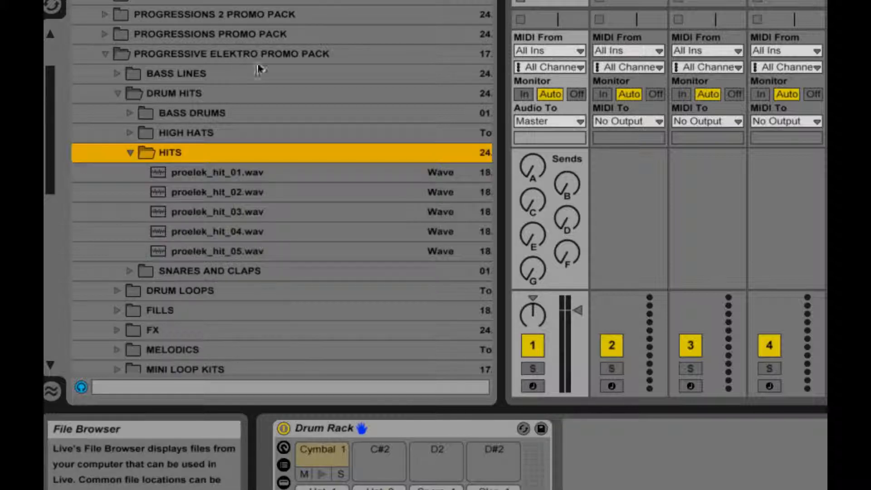
{"action": "scroll", "coordinate": [273, 158], "scroll_direction": "down", "scroll_amount": 1}
{"action": "left_click", "coordinate": [241, 166]}
{"action": "left_click", "coordinate": [239, 156]}
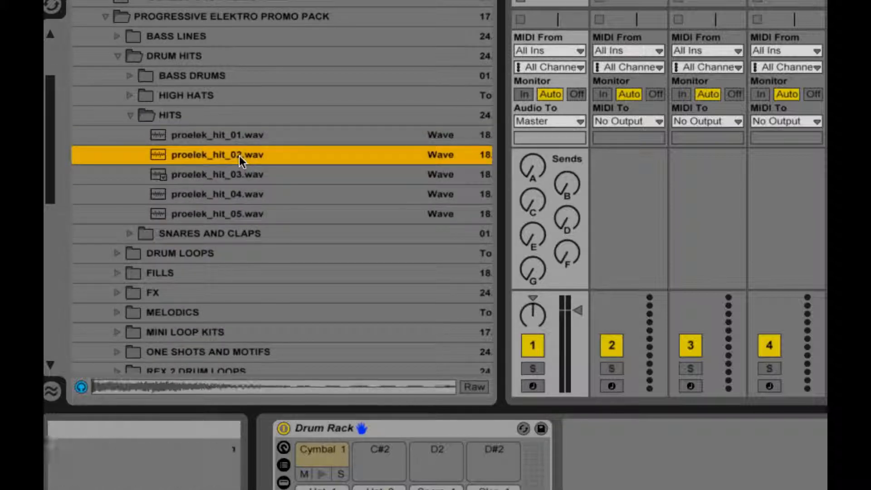
{"action": "left_click", "coordinate": [245, 141]}
{"action": "left_click", "coordinate": [229, 193]}
{"action": "left_click", "coordinate": [229, 209]}
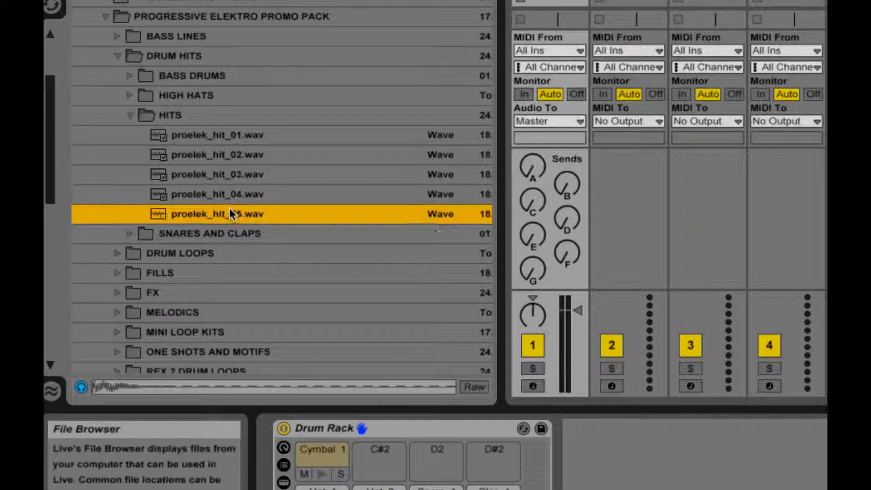
Step: Load proelek_hit_01 onto pad C#2 and rename the pad Hit 1
{"action": "left_click_drag", "start_coordinate": [218, 141], "coordinate": [379, 460]}
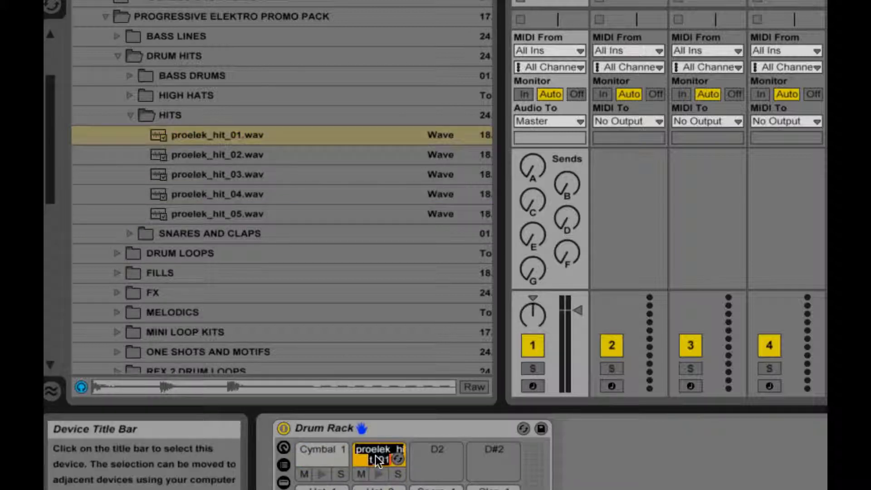
{"action": "type", "text": "Hit 1"}
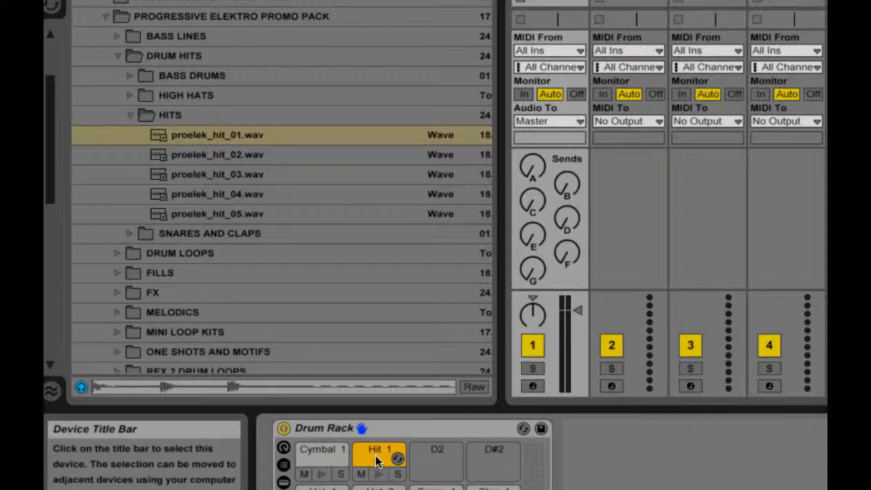
Step: Load proelek_hit_04 onto pad D2 and rename its sample file in the browser Hit 4
{"action": "left_click", "coordinate": [216, 194]}
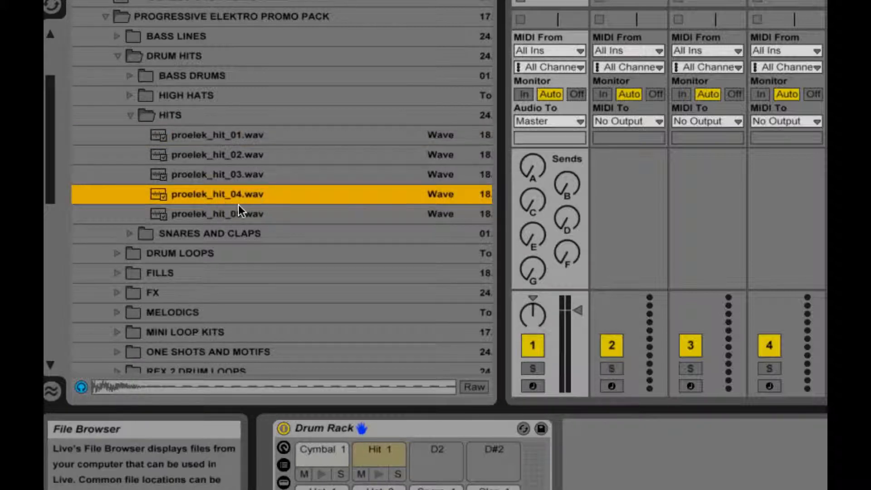
{"action": "left_click_drag", "start_coordinate": [240, 194], "coordinate": [461, 472]}
{"action": "key", "text": "ctrl+r"}
{"action": "type", "text": "H"}
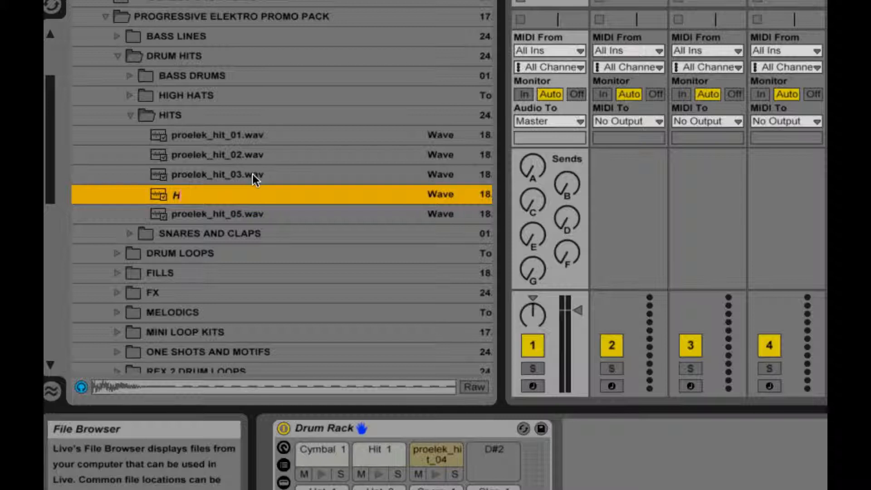
{"action": "type", "text": "it 4"}
{"action": "key", "text": "Return"}
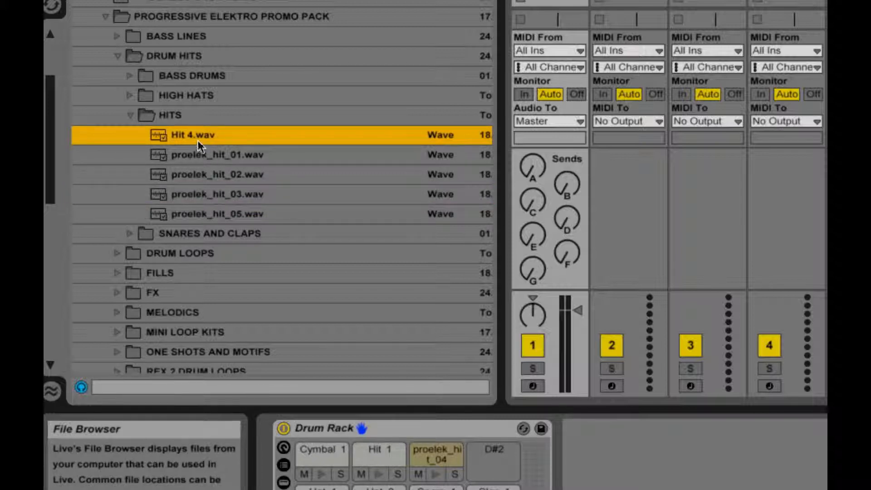
Step: Replace pad D2's sample with Hit 4.wav and collapse the open PROGRESSIVE ELEKTRO PROMO PACK folders
{"action": "left_click_drag", "start_coordinate": [198, 140], "coordinate": [426, 456]}
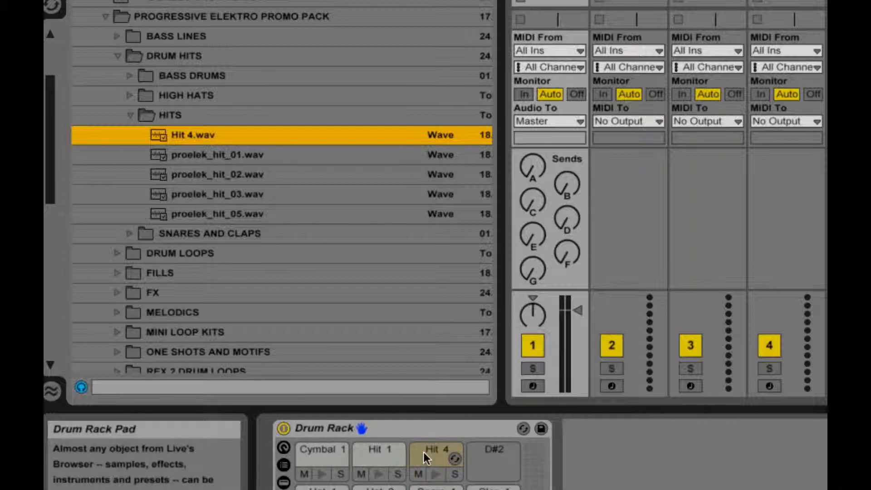
{"action": "left_click", "coordinate": [132, 113]}
{"action": "left_click", "coordinate": [115, 56]}
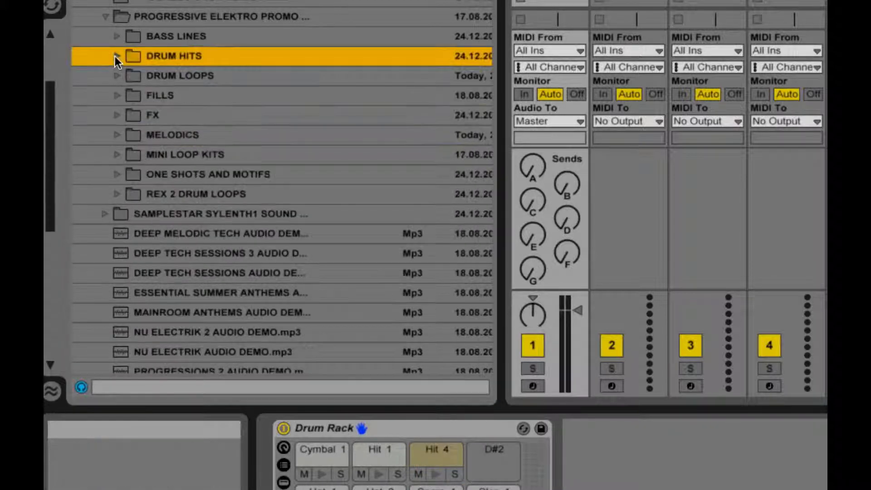
{"action": "scroll", "coordinate": [115, 56], "scroll_direction": "up", "scroll_amount": 2}
{"action": "left_click", "coordinate": [105, 54]}
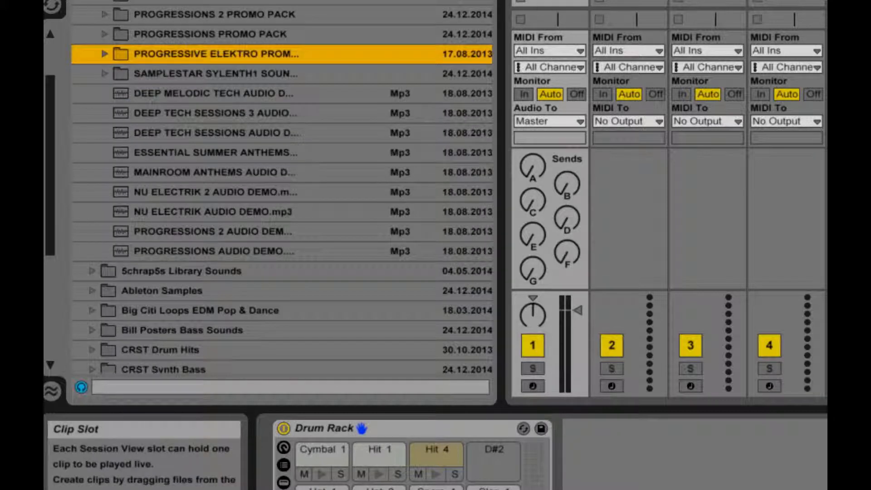
Step: Create a four-bar looping MIDI clip in the Drum Rack track's first slot and set its note grid to 1/4
{"action": "double_click", "coordinate": [550, 2]}
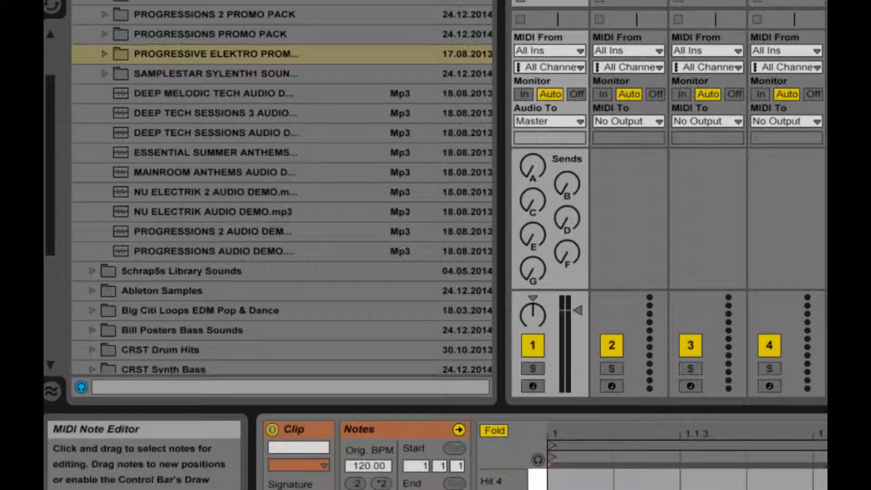
{"action": "left_click_drag", "start_coordinate": [663, 409], "coordinate": [663, 241]}
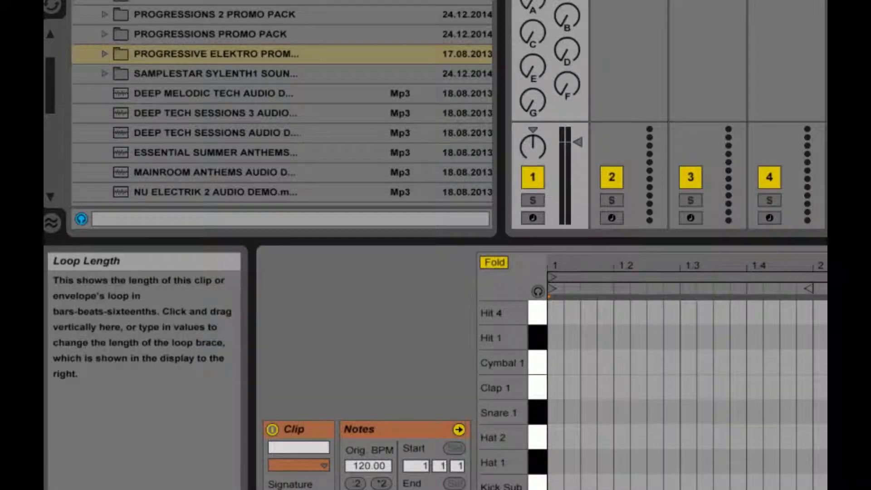
{"action": "mouse_move", "coordinate": [809, 289]}
{"action": "left_mouse_down"}
{"action": "mouse_move", "coordinate": [604, 273]}
{"action": "mouse_move", "coordinate": [816, 257]}
{"action": "left_mouse_up"}
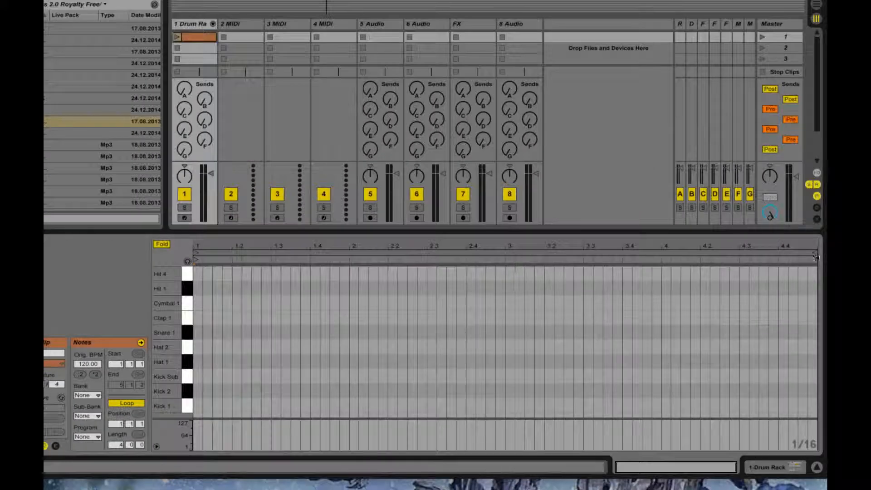
{"action": "right_click", "coordinate": [410, 311]}
{"action": "left_click", "coordinate": [426, 446]}
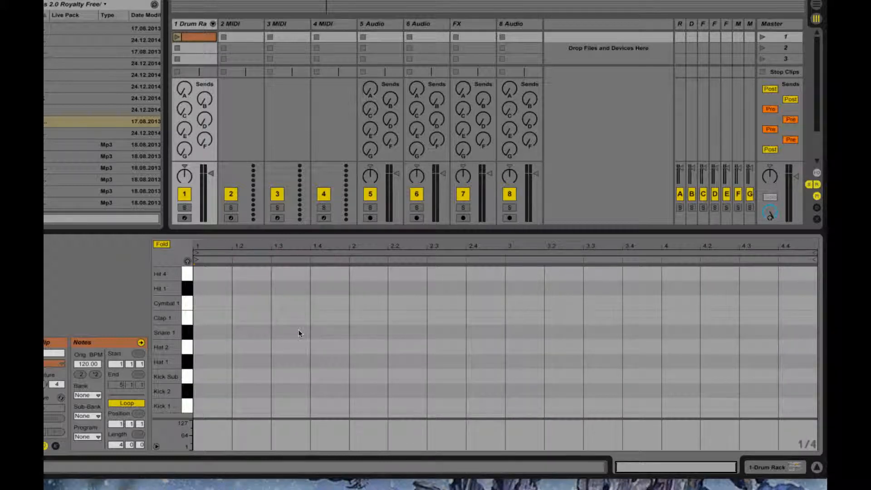
Step: Draw quarter-note Kick 1 hits on every beat across all four bars of the clip
{"action": "key", "text": "b"}
{"action": "mouse_move", "coordinate": [223, 401]}
{"action": "left_mouse_down"}
{"action": "mouse_move", "coordinate": [789, 405]}
{"action": "mouse_move", "coordinate": [815, 411]}
{"action": "mouse_move", "coordinate": [812, 431]}
{"action": "left_mouse_up"}
Step: On a 1/8 grid, add Kick 2 notes on the second half of beats 1 and 3 in two bars, and duplicate them across bars 3 and 4
{"action": "right_click", "coordinate": [275, 354]}
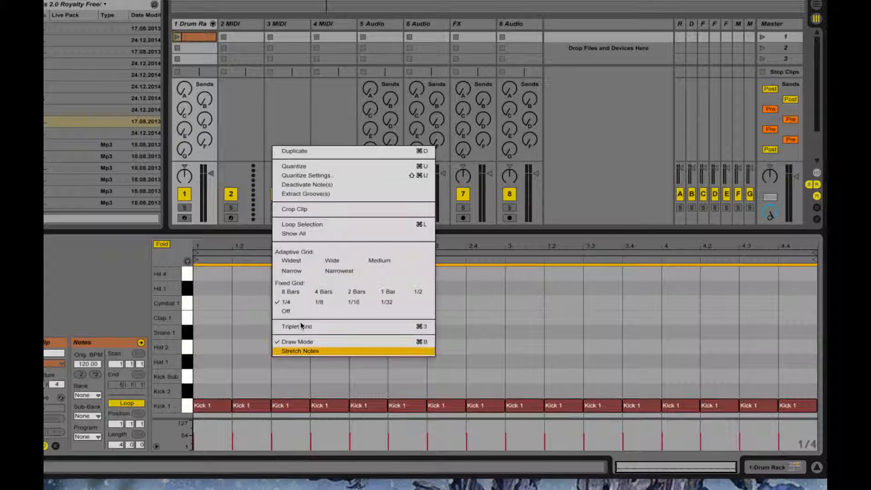
{"action": "left_click", "coordinate": [281, 350]}
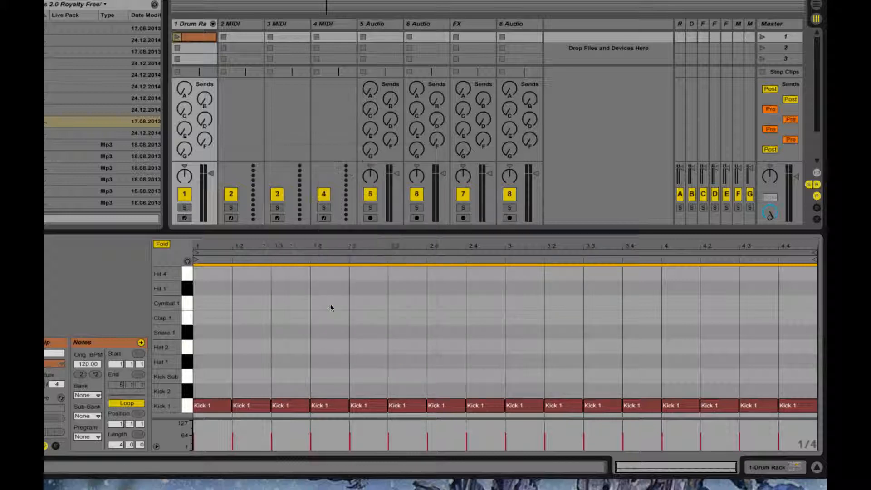
{"action": "left_click", "coordinate": [222, 390]}
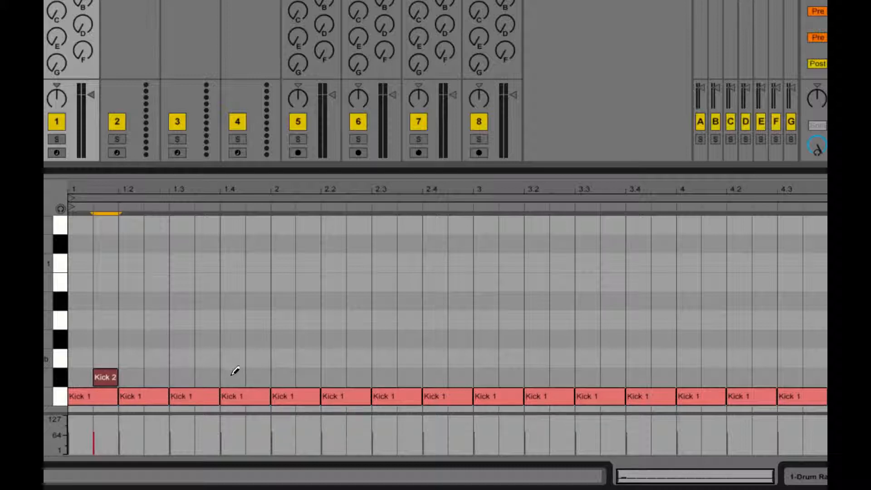
{"action": "left_click", "coordinate": [215, 377]}
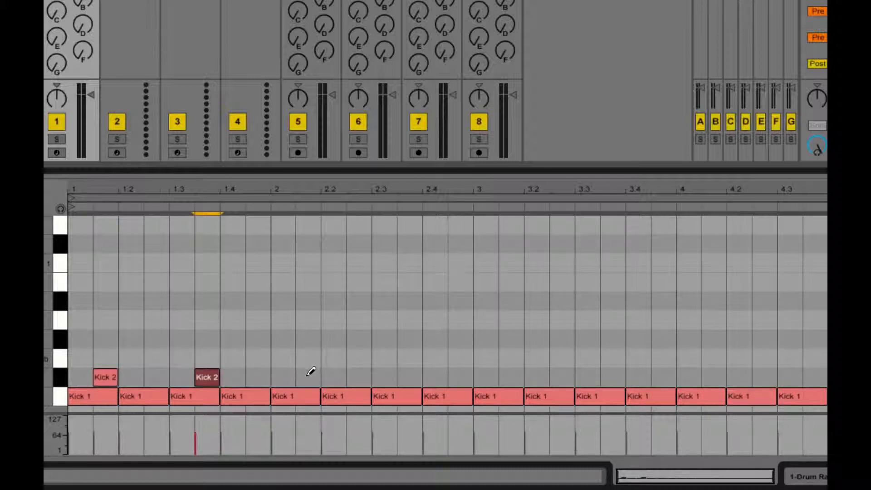
{"action": "left_click", "coordinate": [307, 376]}
{"action": "left_click", "coordinate": [409, 376]}
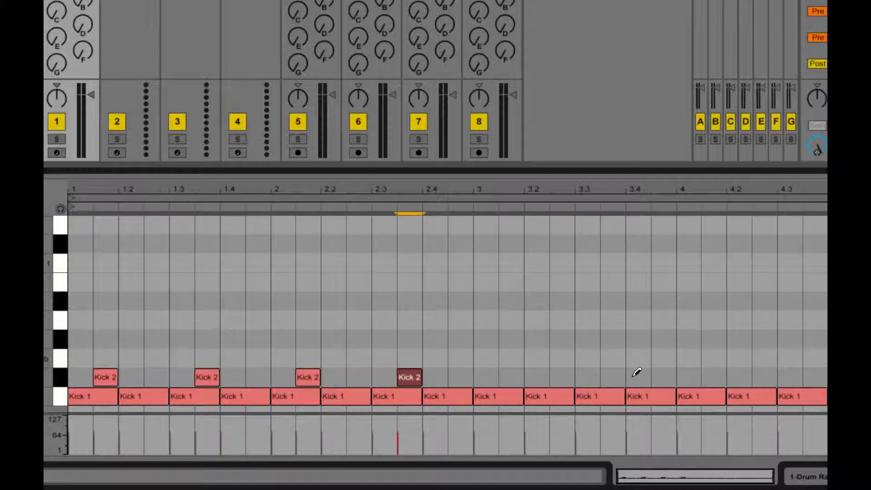
{"action": "key", "text": "b"}
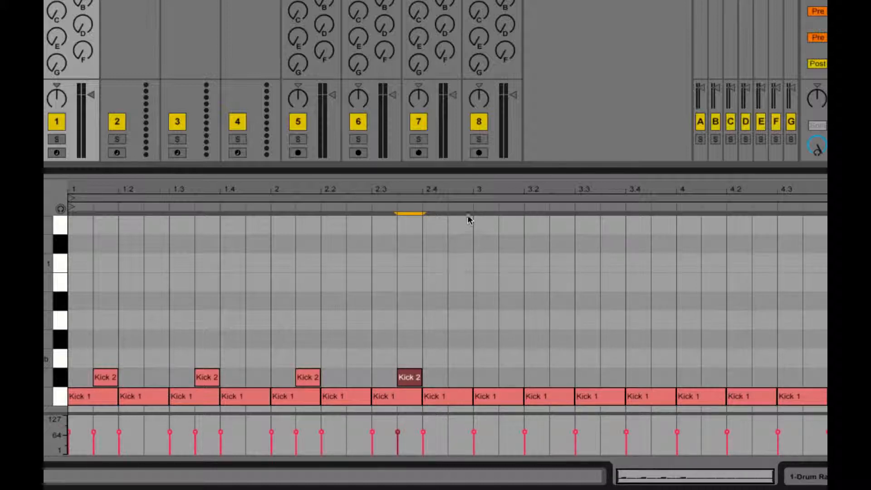
{"action": "left_click_drag", "start_coordinate": [461, 359], "coordinate": [47, 371]}
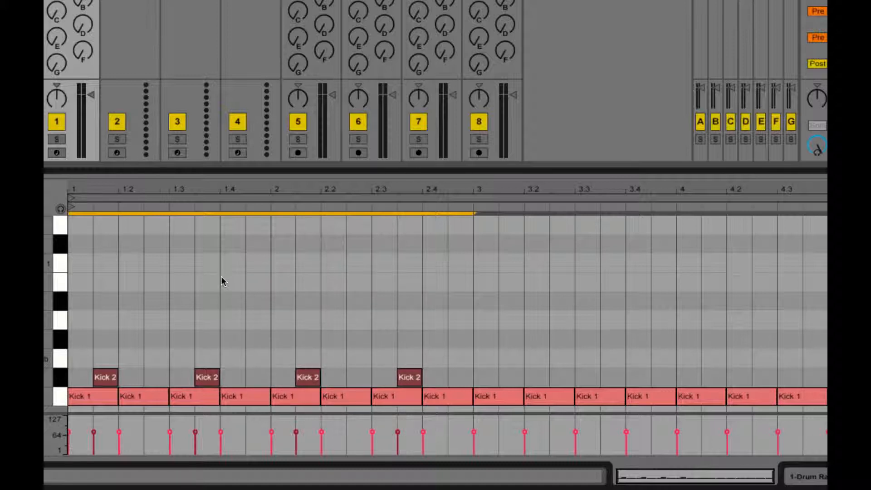
{"action": "key", "text": "ctrl+d"}
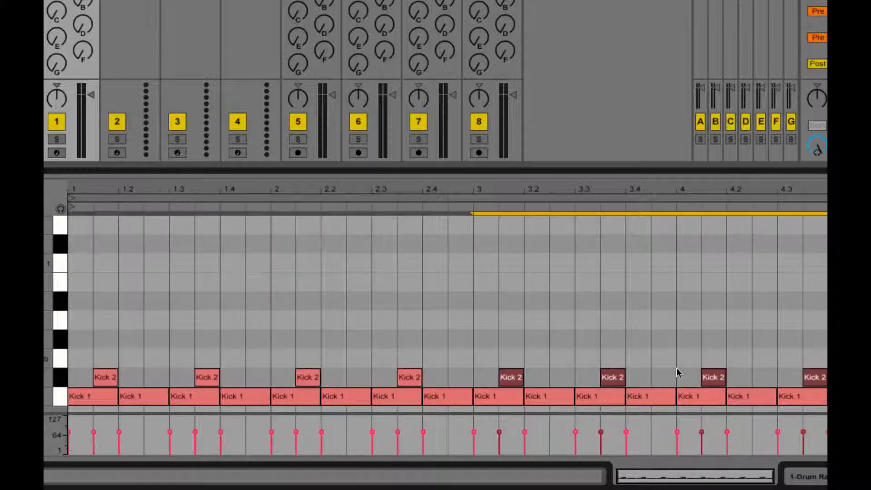
Step: On a 1/16 grid, add Kick Sub notes on the last sixteenth of beats 1 and 3 in bar 1, and duplicate them through bar 4
{"action": "right_click", "coordinate": [123, 270]}
{"action": "left_click", "coordinate": [230, 477]}
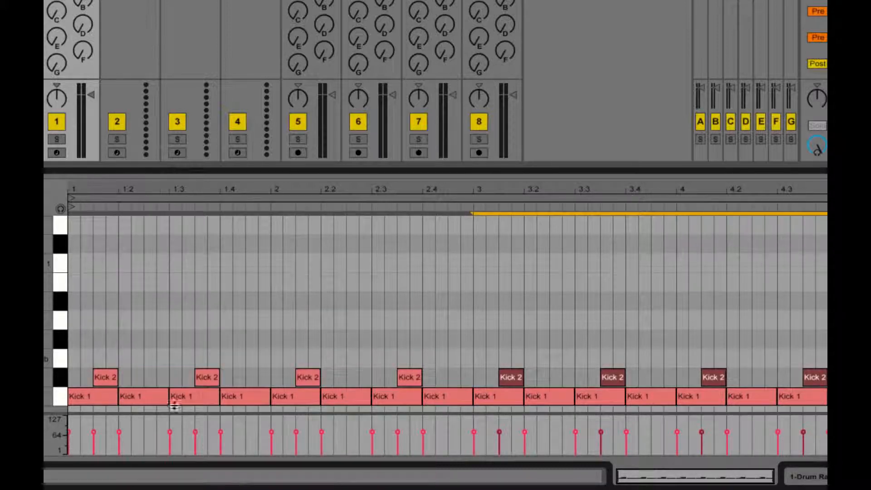
{"action": "double_click", "coordinate": [114, 357]}
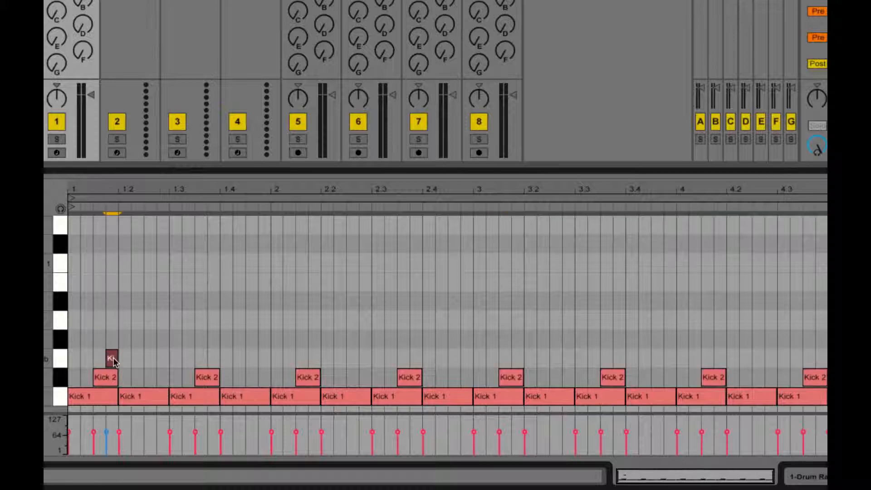
{"action": "double_click", "coordinate": [214, 357]}
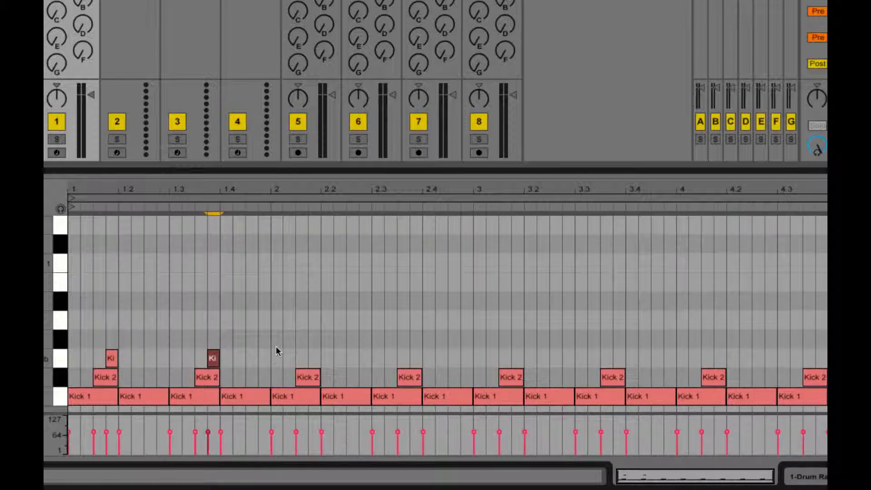
{"action": "left_click_drag", "start_coordinate": [275, 348], "coordinate": [68, 361]}
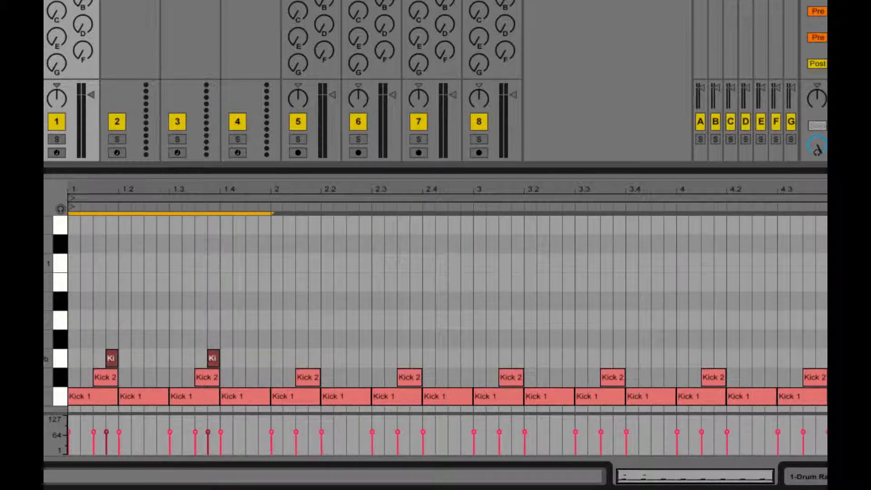
{"action": "key", "text": "ctrl+d"}
{"action": "key", "text": "ctrl+d"}
{"action": "key", "text": "ctrl+d"}
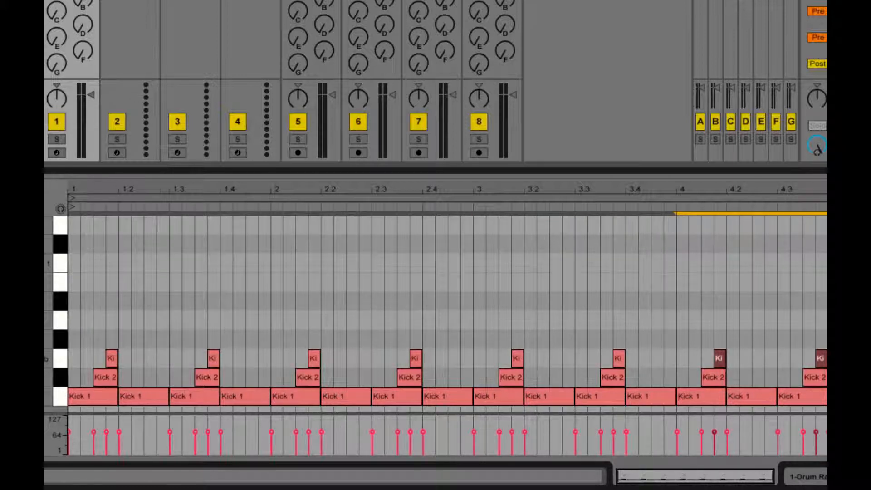
Step: Play back the clip to hear the kick pattern, and stop it
{"action": "key", "text": "space"}
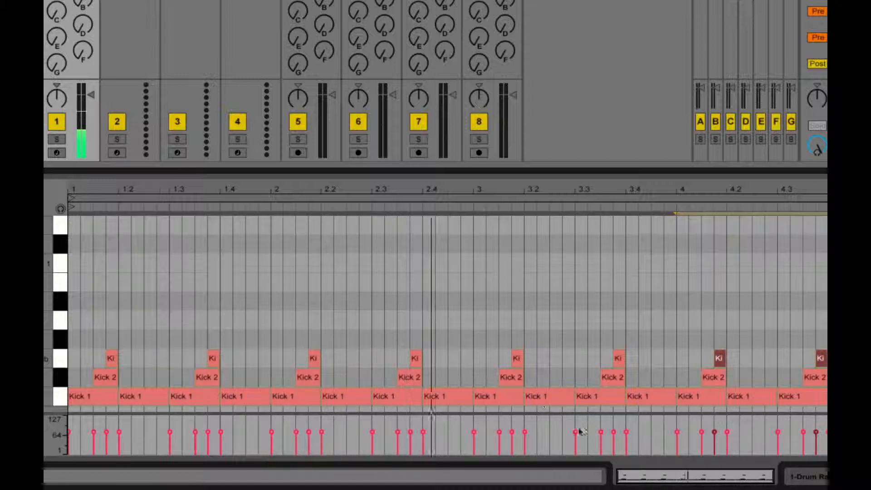
{"action": "key", "text": "space"}
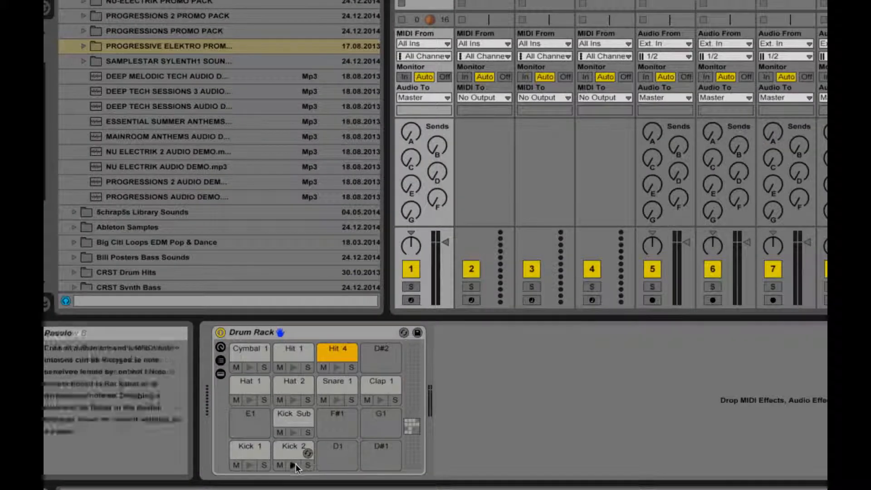
Step: Swap the Kick 2 and Kick Sub pads in the Drum Rack, and audition Kick 2 and Kick 1
{"action": "left_click_drag", "start_coordinate": [295, 454], "coordinate": [295, 412]}
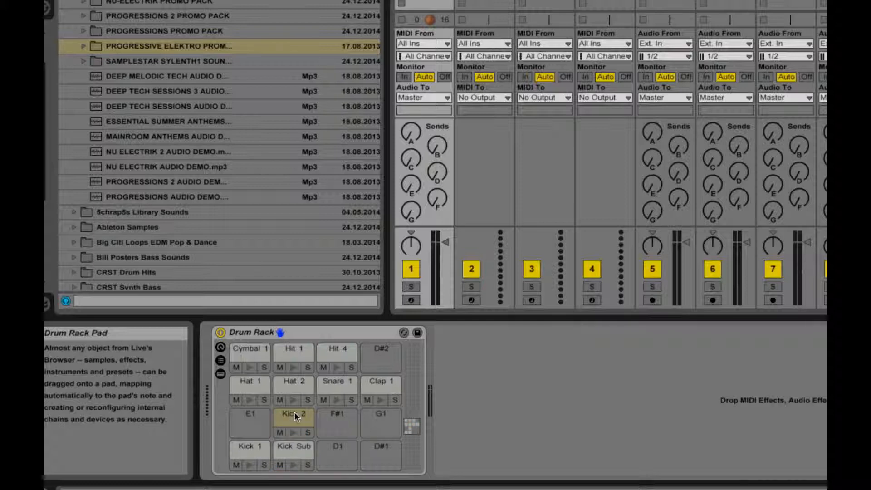
{"action": "left_click", "coordinate": [294, 431]}
{"action": "left_click", "coordinate": [293, 432]}
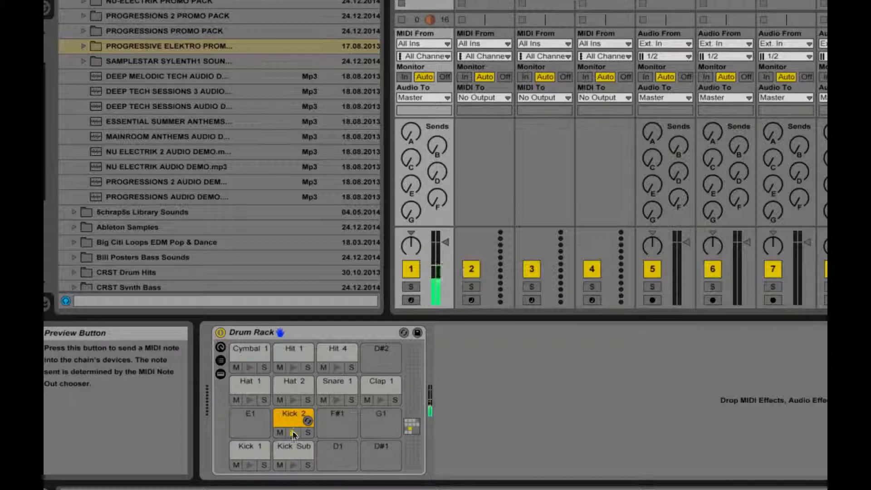
{"action": "left_click", "coordinate": [248, 464]}
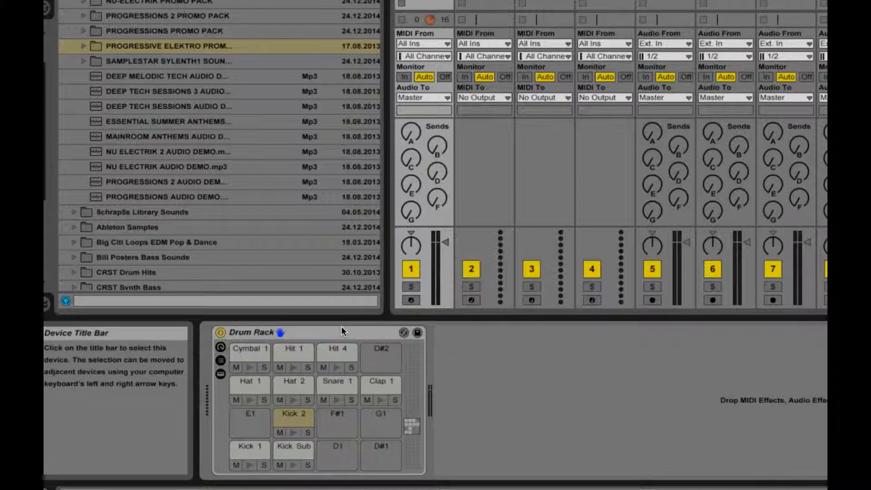
Step: Adjust the system volume and check the kick rows in the clip's notes before returning to the Drum Rack
{"action": "key", "text": "F12"}
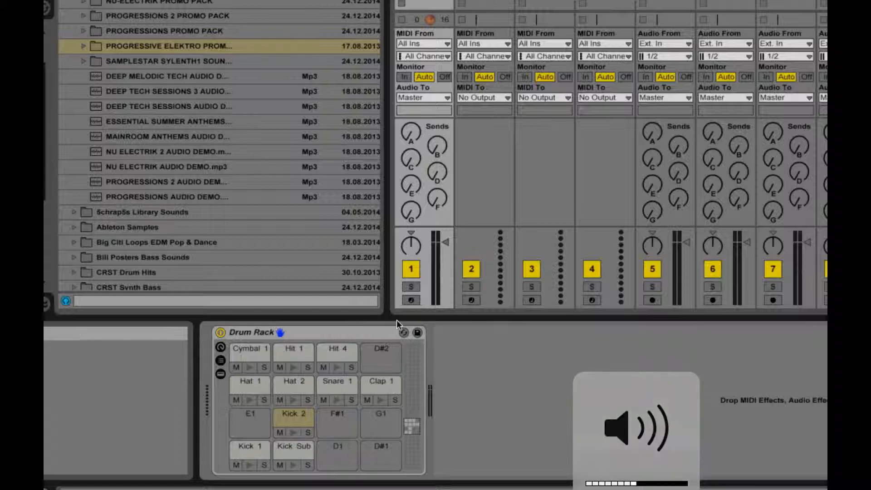
{"action": "double_click", "coordinate": [424, 2]}
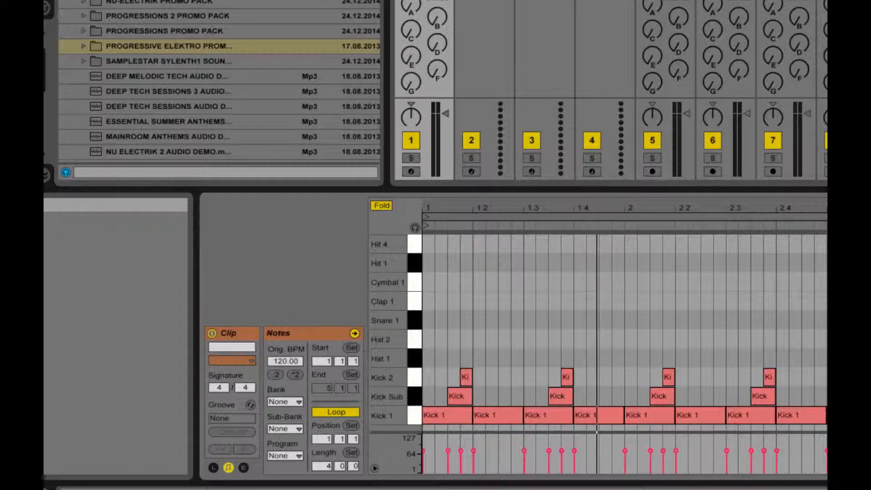
{"action": "double_click", "coordinate": [424, 1]}
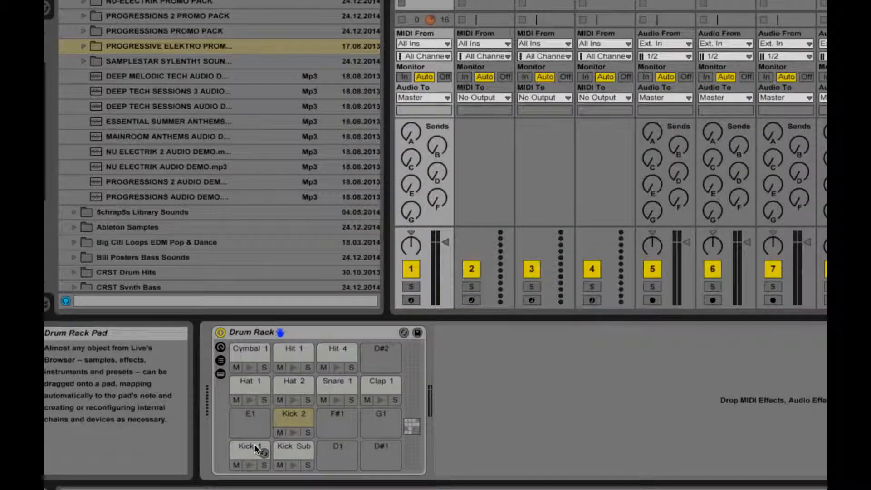
Step: Turn on the filter for the Kick 1 pad's sample and set its frequency to 85.0 Hz
{"action": "left_click", "coordinate": [251, 448]}
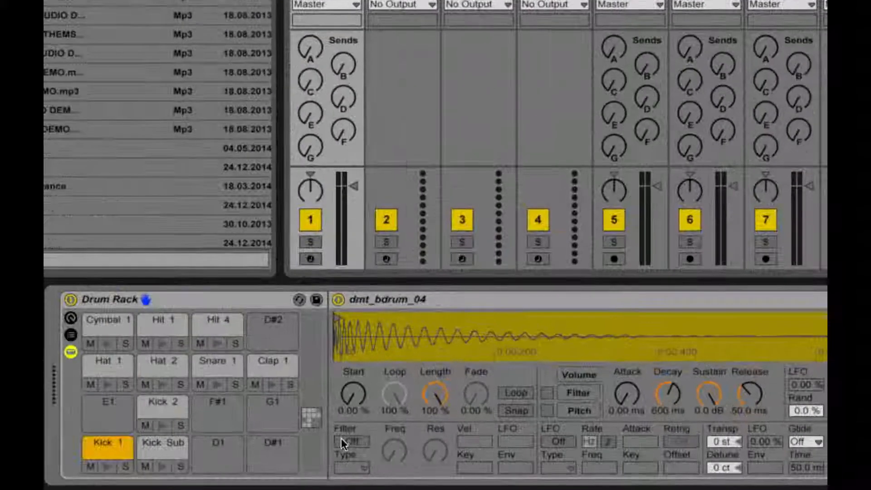
{"action": "left_click", "coordinate": [341, 440]}
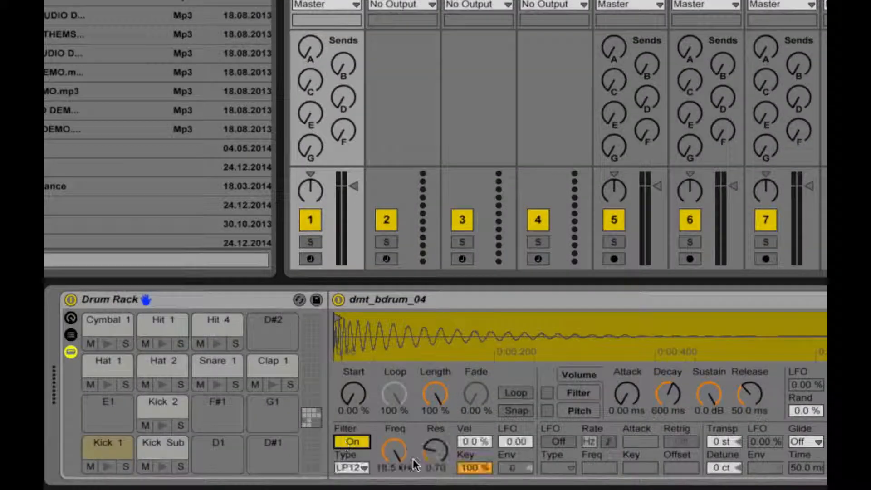
{"action": "mouse_move", "coordinate": [393, 451]}
{"action": "left_mouse_down"}
{"action": "mouse_move", "coordinate": [392, 472]}
{"action": "mouse_move", "coordinate": [391, 454]}
{"action": "left_mouse_up"}
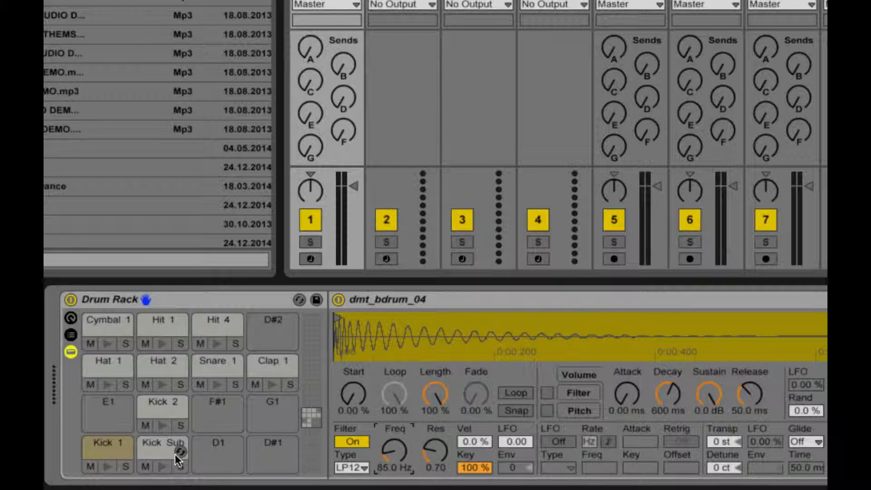
Step: Turn on the filter for the Kick Sub pad's sample with the LP12 type
{"action": "left_click", "coordinate": [151, 447]}
{"action": "left_click", "coordinate": [352, 441]}
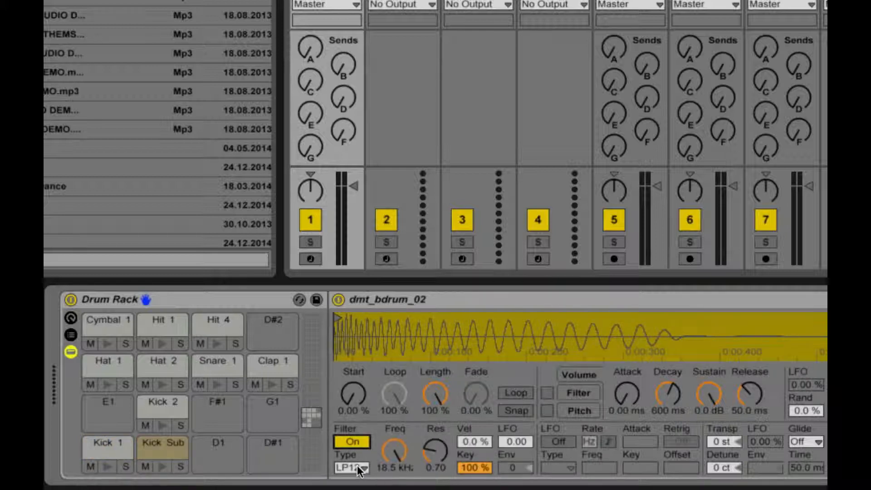
{"action": "left_click", "coordinate": [359, 467]}
{"action": "left_click", "coordinate": [353, 483]}
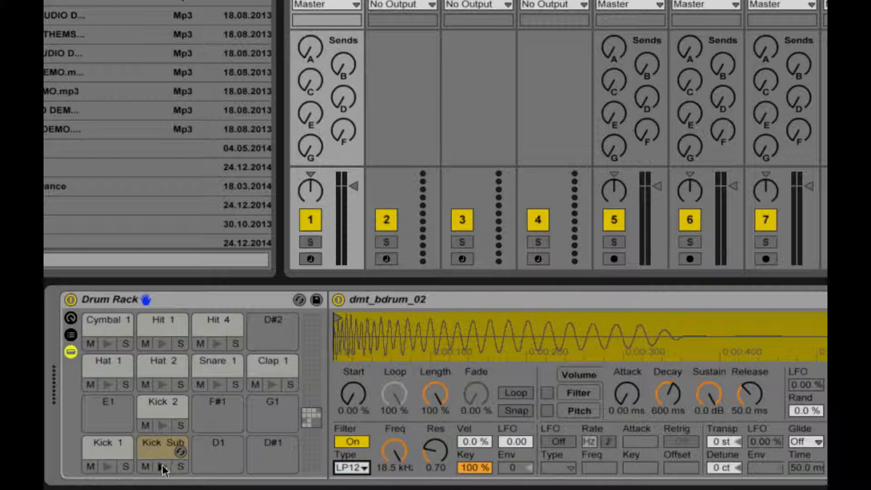
Step: Compare the Kick 1 and Kick Sub filter settings, and set Kick 1's filter type to HP24
{"action": "left_click", "coordinate": [101, 451]}
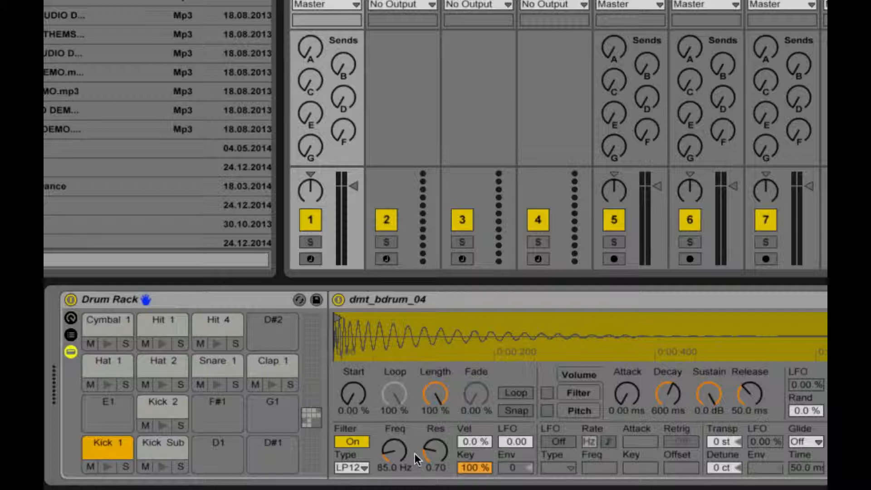
{"action": "left_click", "coordinate": [162, 448]}
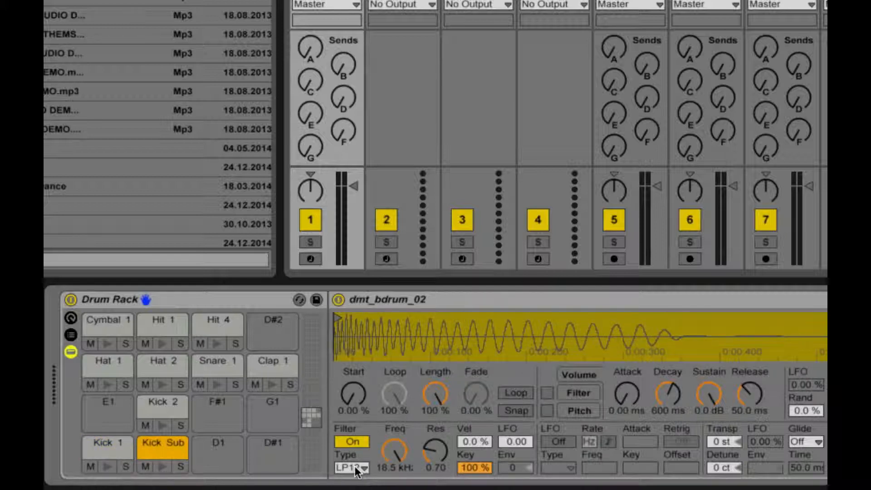
{"action": "left_click", "coordinate": [94, 450]}
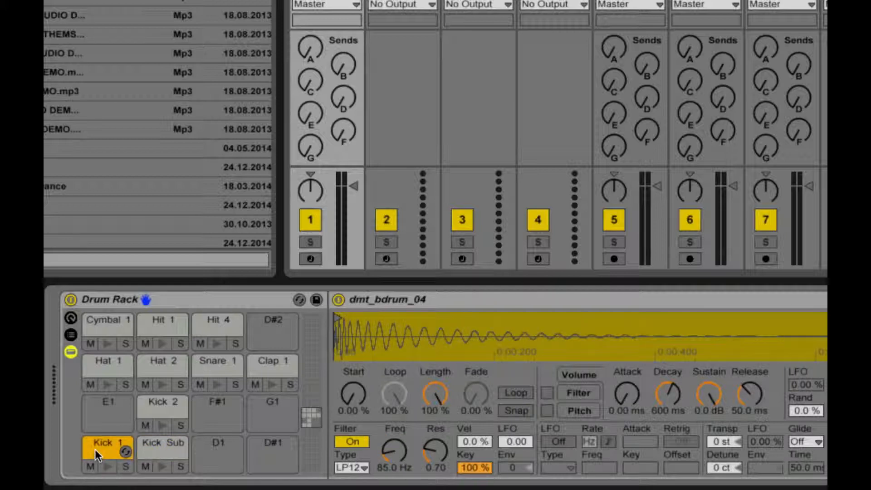
{"action": "left_click", "coordinate": [143, 446]}
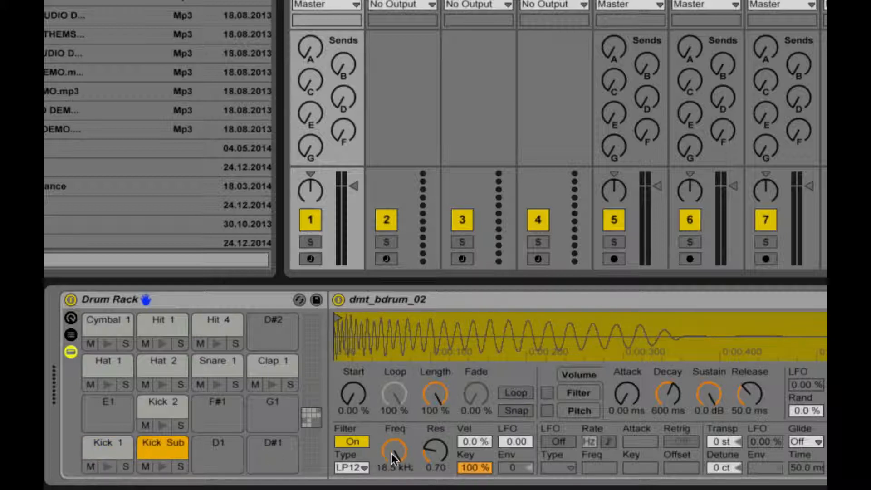
{"action": "left_click", "coordinate": [116, 450]}
{"action": "left_click", "coordinate": [338, 461]}
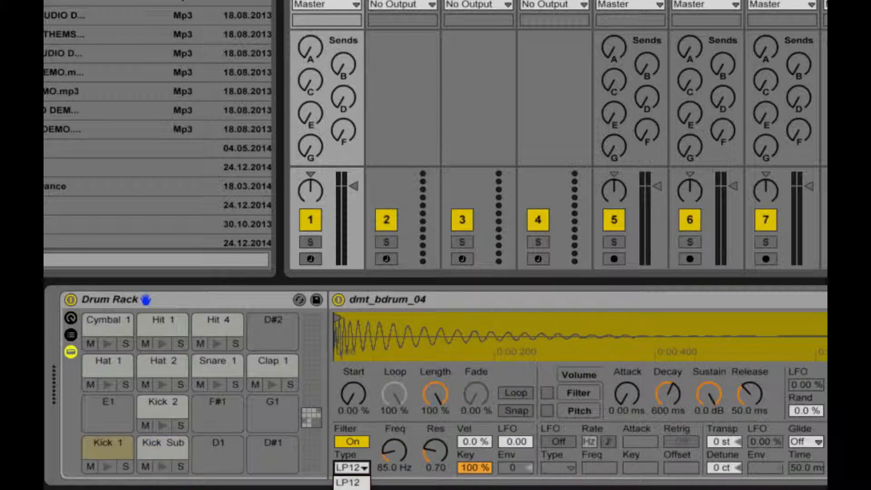
{"action": "left_click", "coordinate": [347, 482]}
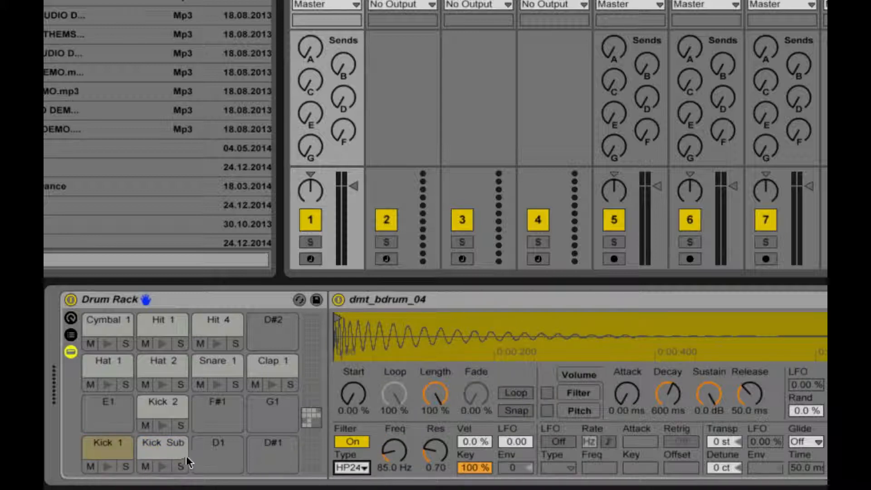
Step: Set the Kick Sub pad's filter frequency to 84 Hz
{"action": "left_click", "coordinate": [140, 450]}
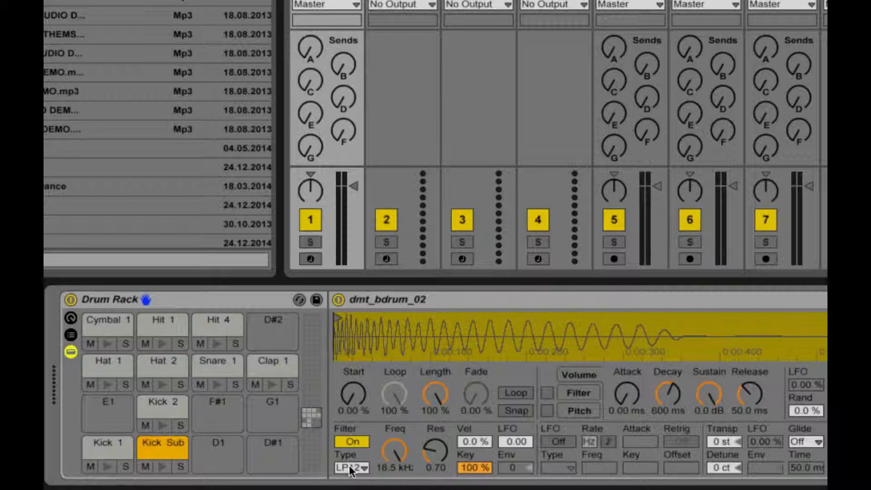
{"action": "left_click", "coordinate": [394, 465]}
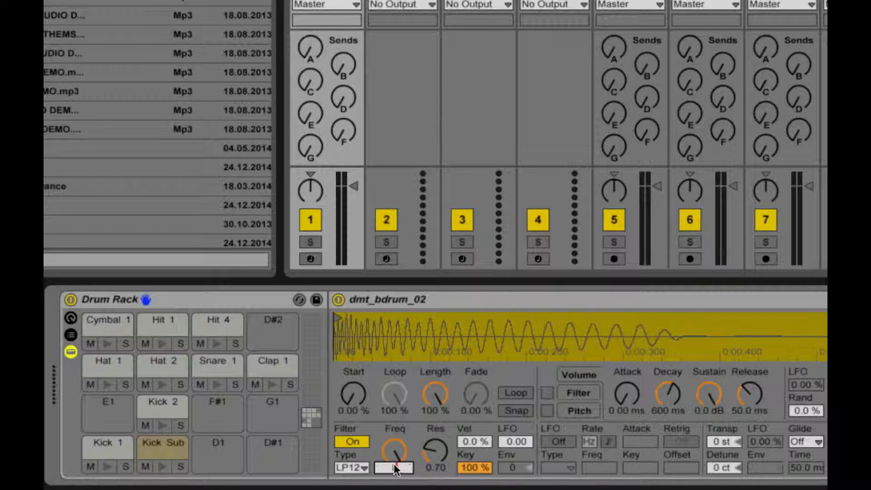
{"action": "type", "text": "84"}
{"action": "key", "text": "Return"}
Step: Turn on the Kick 2 pad's filter with the HP24 type and open its frequency value for editing
{"action": "left_click", "coordinate": [166, 400]}
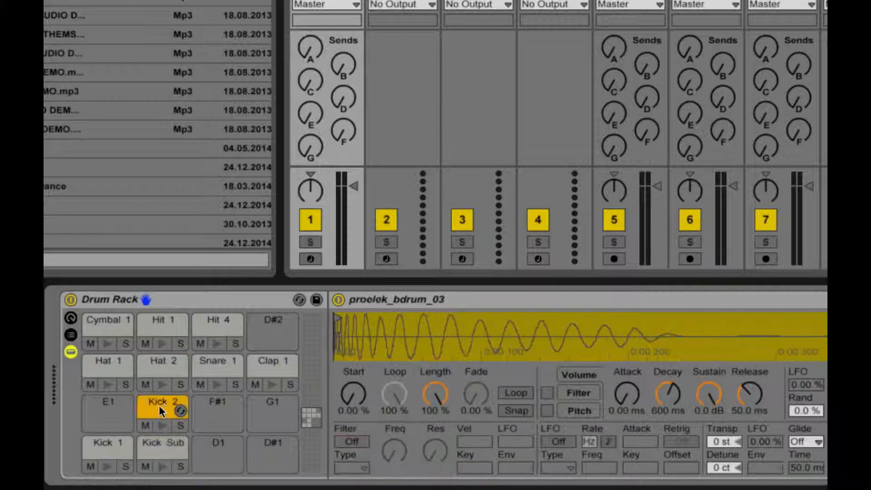
{"action": "left_click", "coordinate": [344, 440]}
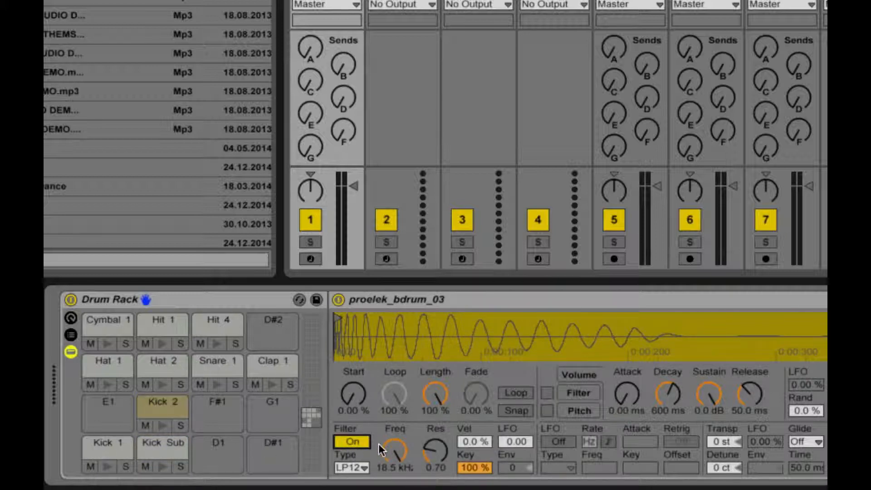
{"action": "left_click", "coordinate": [350, 467]}
{"action": "left_click", "coordinate": [350, 489]}
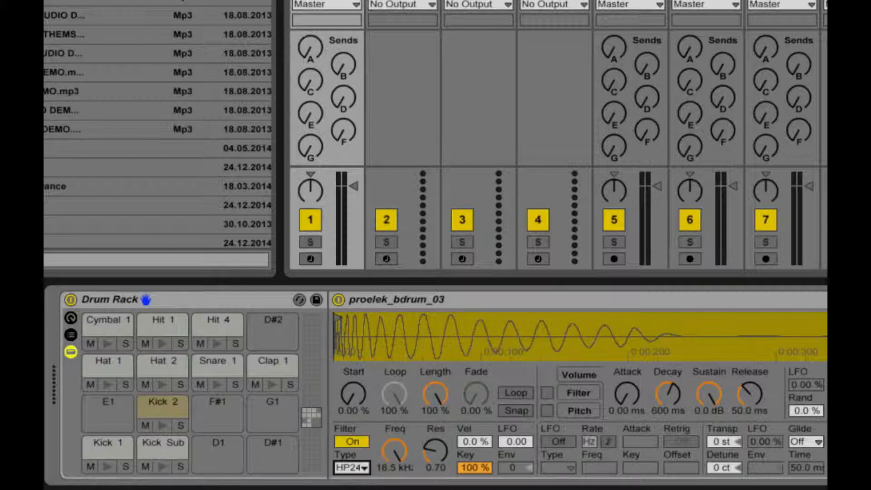
{"action": "left_click", "coordinate": [386, 468]}
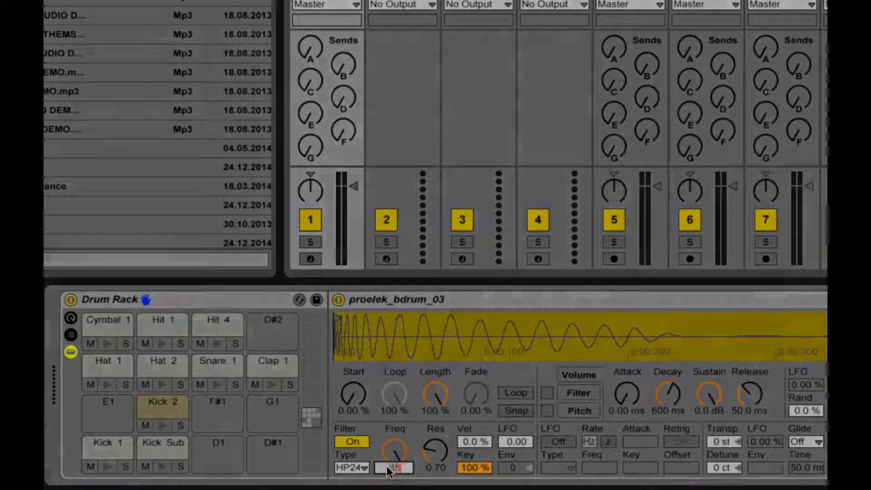